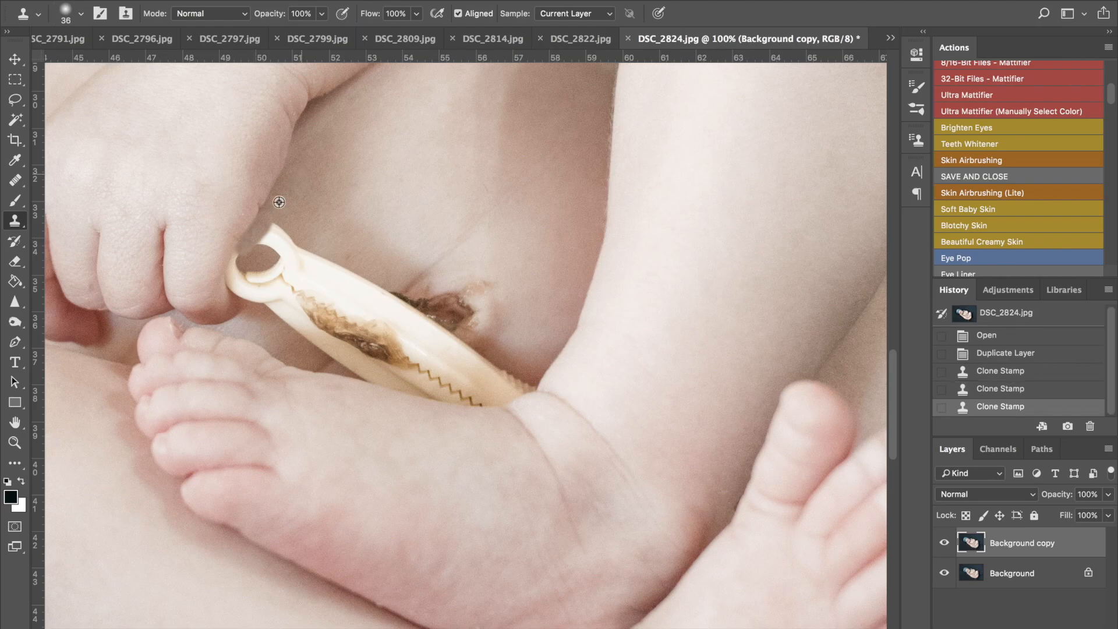
Clone belly skin over the cord clamp's ring end beside the baby's fingers
left_click(252, 259)
left_click(236, 284)
left_click(243, 290)
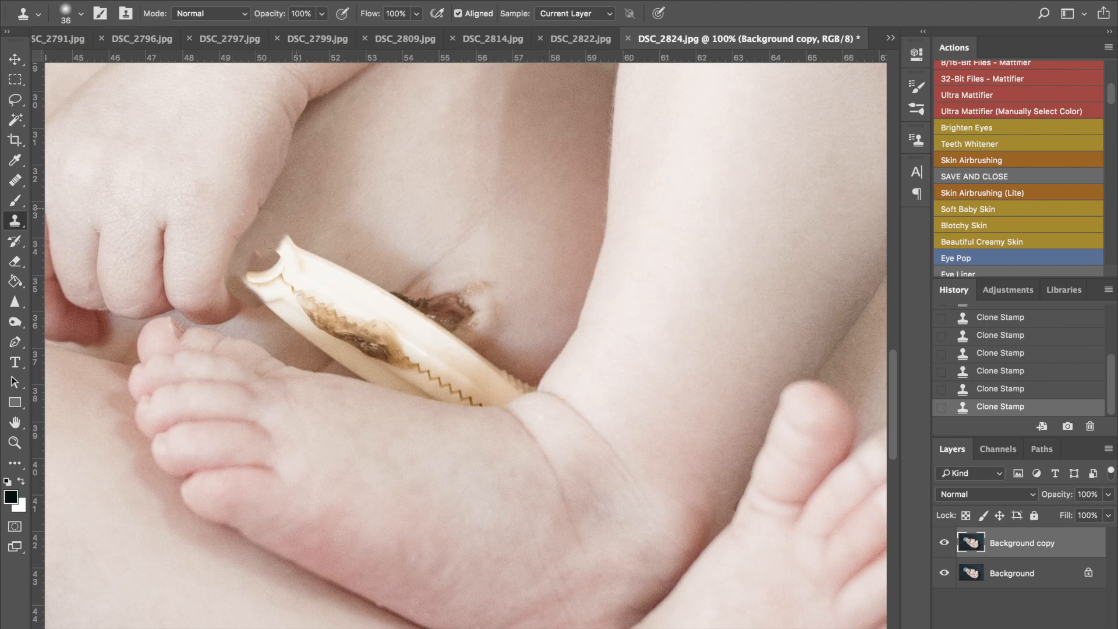
mouse_move(310, 252)
left_mouse_down()
mouse_move(322, 284)
mouse_move(357, 285)
mouse_move(258, 285)
left_mouse_up()
Set the Clone Stamp brush to 76 px and clone skin over the clamp's end and lower edge nearest the hand
left_click(81, 14)
key("Return")
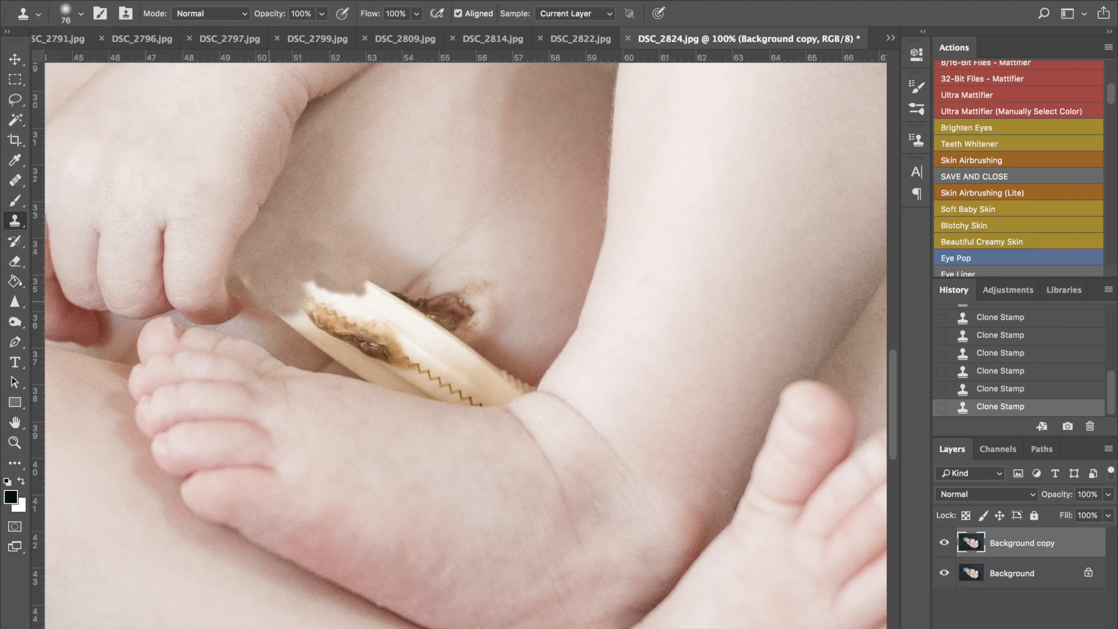
left_click(287, 344, "alt")
mouse_move(299, 334)
left_mouse_down()
mouse_move(278, 321)
mouse_move(288, 319)
left_mouse_up()
key("super+z")
key("super+z")
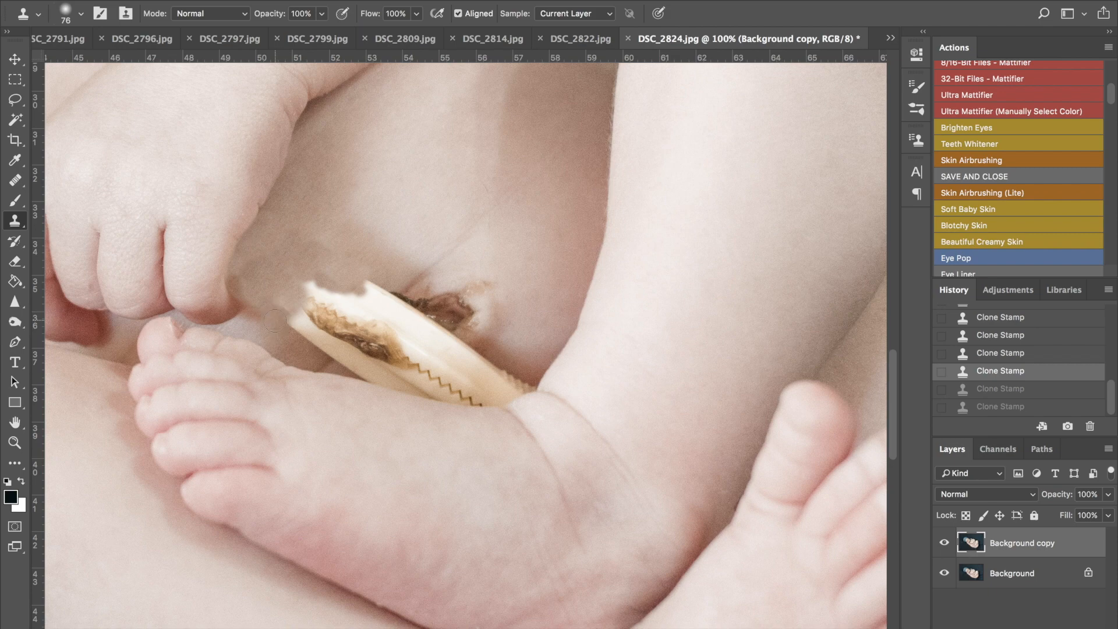
key("super+shift+z")
key("super+shift+z")
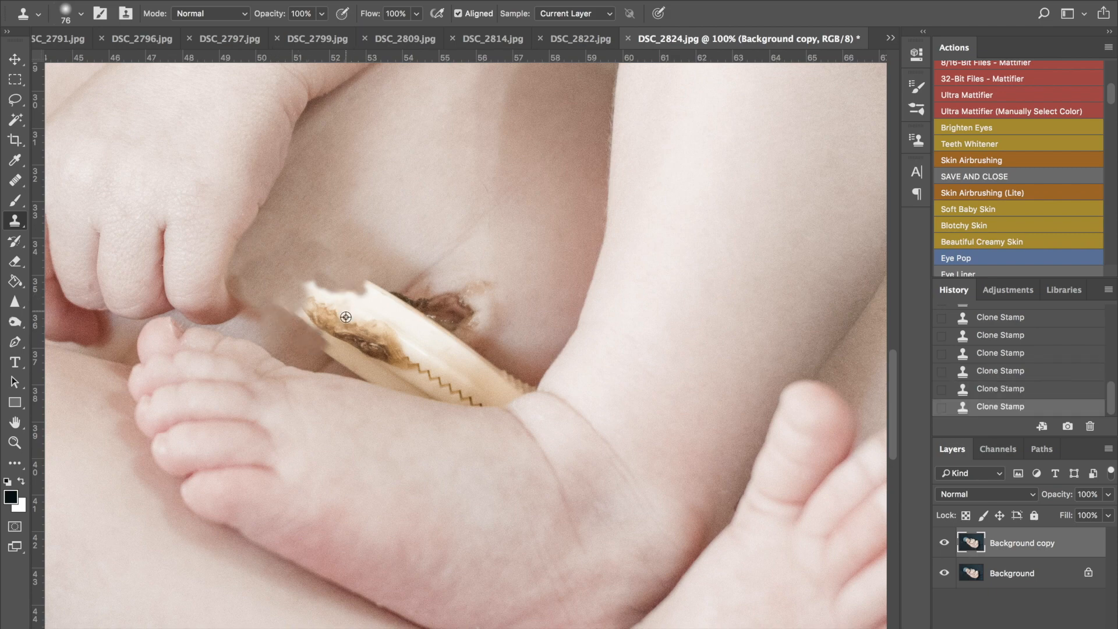
Resize the Clone Stamp brush and clone freshly sampled skin over the clamp section between the fingers and the foot
left_click(328, 363, "alt")
key("super+equal")
left_click(81, 14)
left_click_drag(119, 57, 113, 57)
left_click_drag(245, 373, 370, 349)
left_click_drag(317, 353, 464, 222)
left_click(170, 262, "alt")
mouse_move(164, 224)
left_mouse_down()
mouse_move(145, 201)
mouse_move(157, 186)
left_mouse_up()
left_click_drag(245, 224, 284, 192)
Enlarge the Clone Stamp brush and cover more of the clamp's near end with sampled belly skin
left_click(81, 14)
left_click_drag(116, 62, 129, 62)
left_click(302, 130, "alt")
mouse_move(282, 250)
left_mouse_down()
mouse_move(312, 294)
mouse_move(382, 271)
left_mouse_up()
left_click_drag(326, 241, 407, 221)
left_click(297, 200, "alt")
Blend the cloned patches between the hand and the remaining clamp using a 91 px Healing Brush sampled from clean belly skin
key("super+minus")
key("super+minus")
left_click(16, 180)
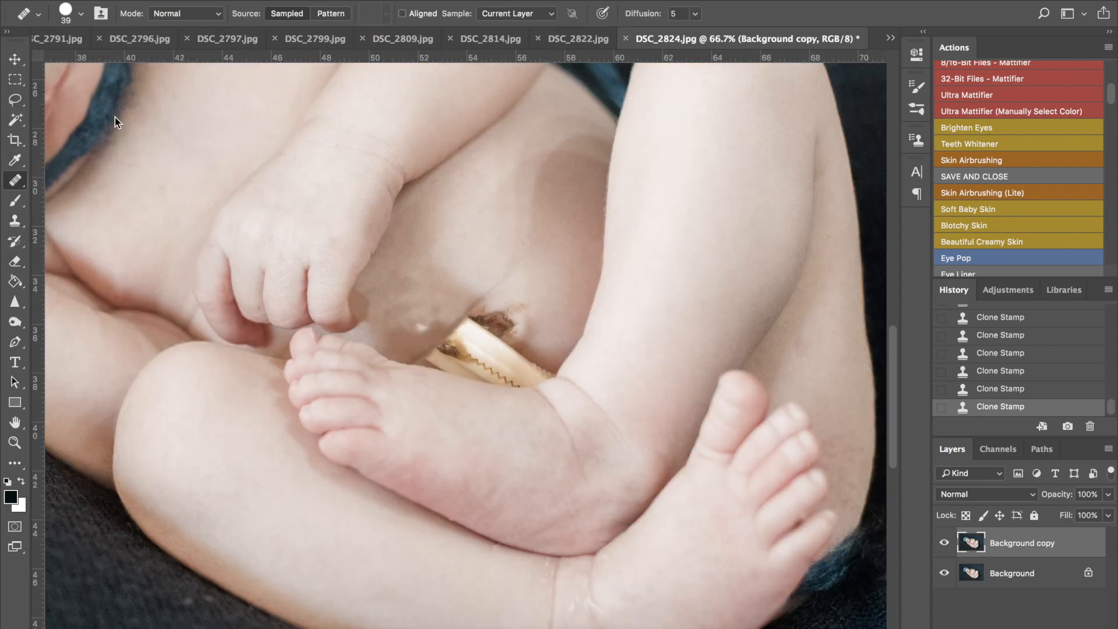
left_click(80, 14)
left_click_drag(85, 56, 96, 57)
key("super+equal")
key("super+equal")
scroll(318, 110, "up", 3)
left_click(403, 108, "alt")
left_click_drag(378, 262, 337, 263)
left_click_drag(188, 272, 173, 309)
left_click_drag(431, 273, 234, 368)
left_click_drag(230, 381, 239, 394)
left_click_drag(402, 303, 425, 296)
key("super+minus")
key("super+minus")
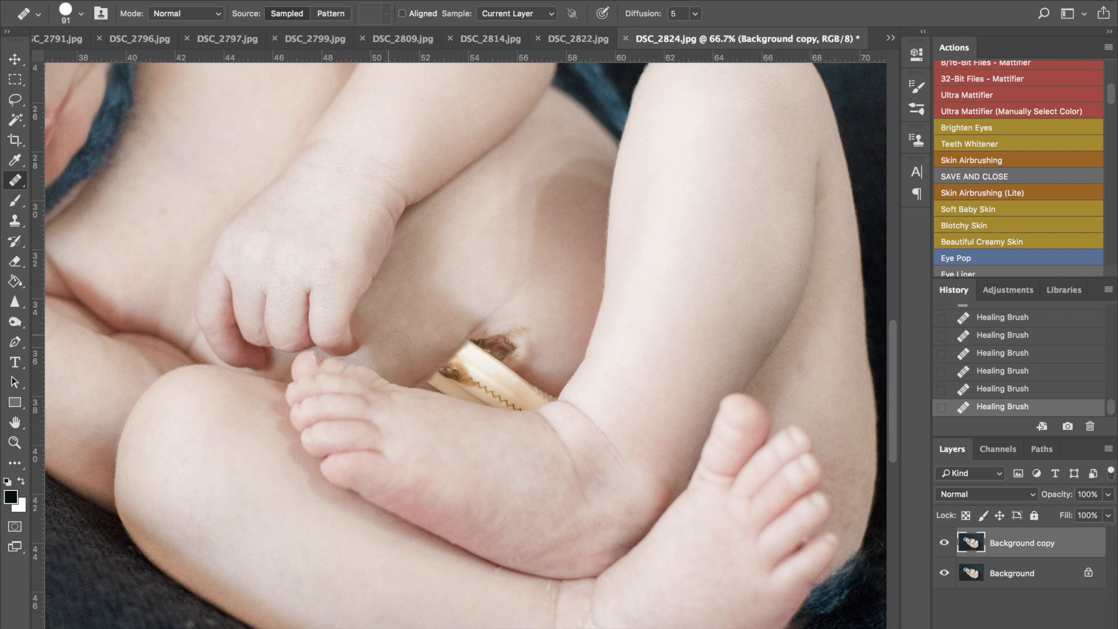
Clone shadowed skin along the top edge of the foot where it meets the clamp, using an 11 px Clone Stamp brush
key("super+equal")
key("super+equal")
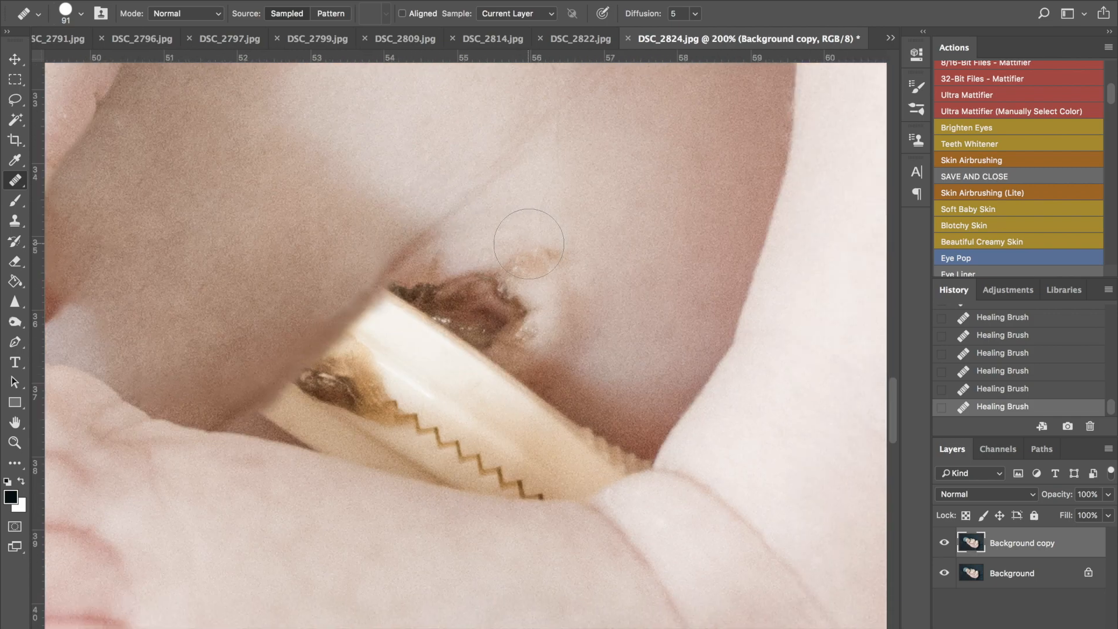
left_click(14, 221)
left_click(81, 14)
left_click(601, 374, "alt")
left_click_drag(650, 446, 640, 465)
key("alt+super+z")
key("alt+super+z")
left_click(81, 14)
left_click_drag(99, 64, 93, 64)
left_click(650, 435, "alt")
left_click_drag(638, 467, 627, 467)
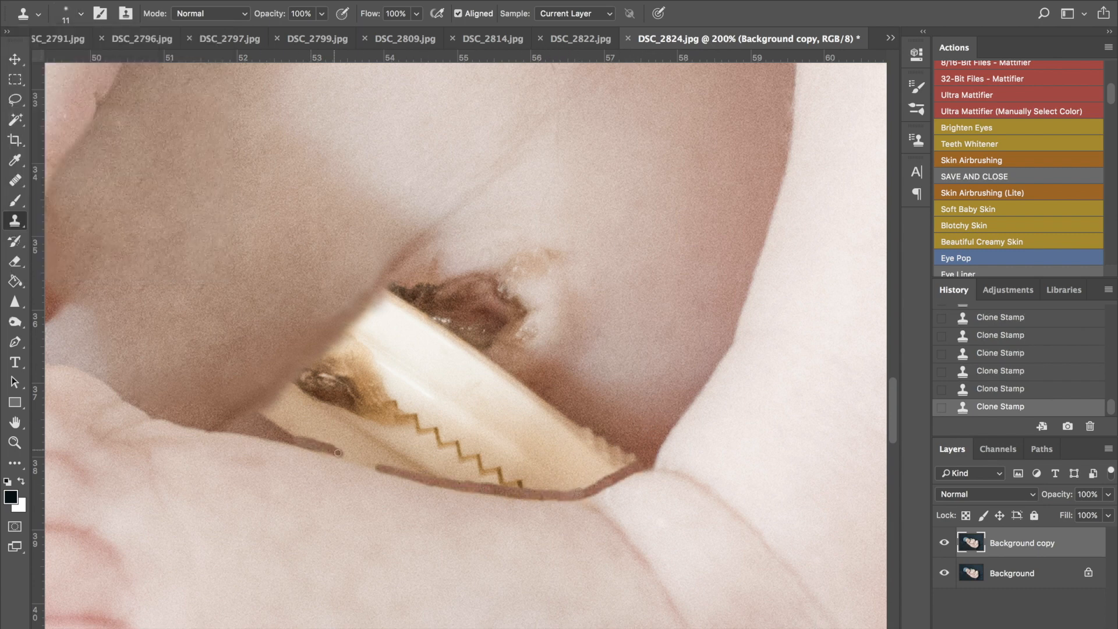
left_click(81, 14)
left_click_drag(93, 63, 108, 64)
left_click(629, 441, "alt")
left_click_drag(638, 454, 608, 465)
key("alt+super+z")
key("alt+super+z")
Set the Clone Stamp brush to 31 px and clone shadowed skin over the clamp's upper edge between the ankle and the navel
left_click(81, 14)
left_click_drag(109, 63, 101, 63)
left_click(635, 440, "alt")
key("alt+super+z")
key("alt+super+z")
left_click_drag(634, 453, 620, 457)
left_click(626, 426, "alt")
left_click_drag(618, 455, 512, 384)
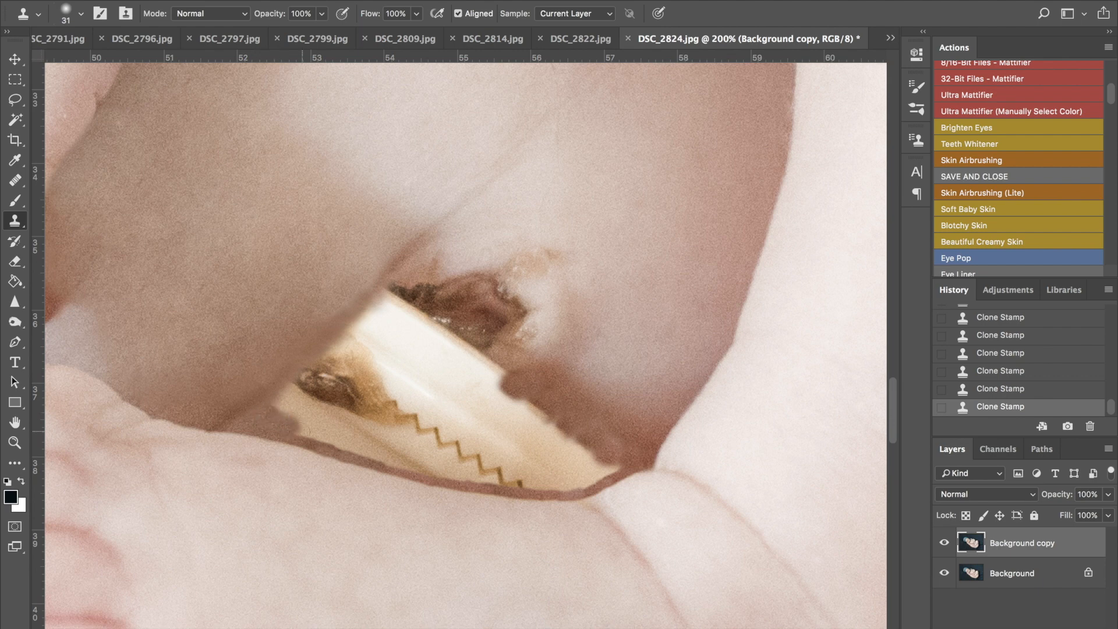
Clone sampled skin over the rest of the clamp between the navel and the foot
left_click_drag(287, 425, 327, 438)
left_click(295, 417, "alt")
mouse_move(277, 409)
left_mouse_down()
mouse_move(287, 399)
mouse_move(332, 436)
mouse_move(367, 445)
left_mouse_up()
left_click_drag(612, 468, 581, 484)
left_click(346, 113, "alt")
mouse_move(283, 394)
left_mouse_down()
mouse_move(330, 397)
mouse_move(419, 467)
left_mouse_up()
mouse_move(324, 367)
left_mouse_down()
mouse_move(436, 443)
mouse_move(579, 467)
mouse_move(501, 396)
mouse_move(357, 332)
mouse_move(448, 416)
left_mouse_up()
mouse_move(553, 466)
left_mouse_down()
mouse_move(483, 428)
mouse_move(372, 317)
mouse_move(487, 330)
mouse_move(452, 309)
mouse_move(390, 299)
mouse_move(402, 301)
left_mouse_up()
left_click(415, 210, "alt")
Smooth the cloned skin below the navel with the Healing Brush, sampling clean belly areas
key("j")
left_click(499, 180, "alt")
left_click_drag(536, 402, 588, 417)
left_click(192, 221, "alt")
left_click_drag(545, 449, 530, 466)
mouse_move(465, 422)
left_mouse_down()
mouse_move(476, 400)
mouse_move(457, 401)
left_mouse_up()
key("ctrl+0")
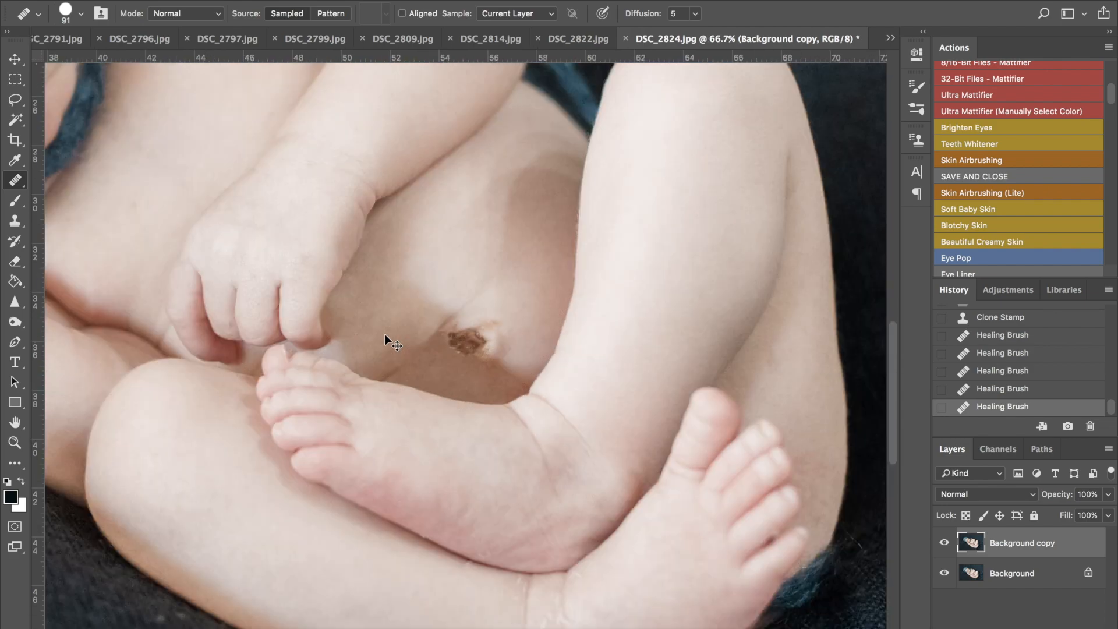
Heal the discoloured skin around the navel stump
key("ctrl+plus")
key("ctrl+plus")
key("ctrl+plus")
key("ctrl+plus")
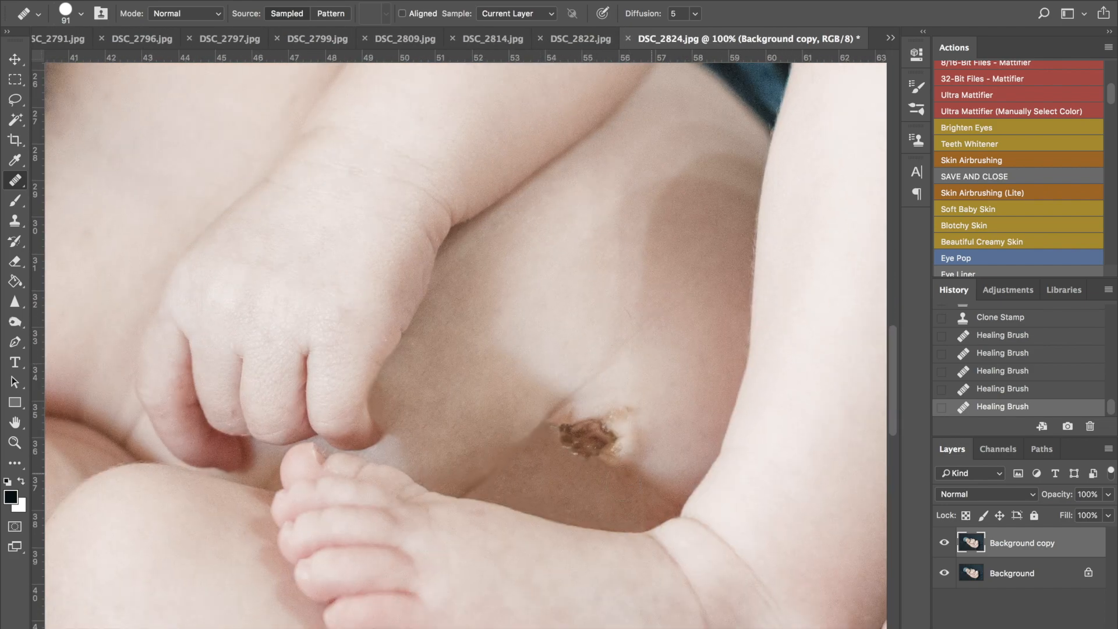
left_click_drag(644, 463, 668, 480)
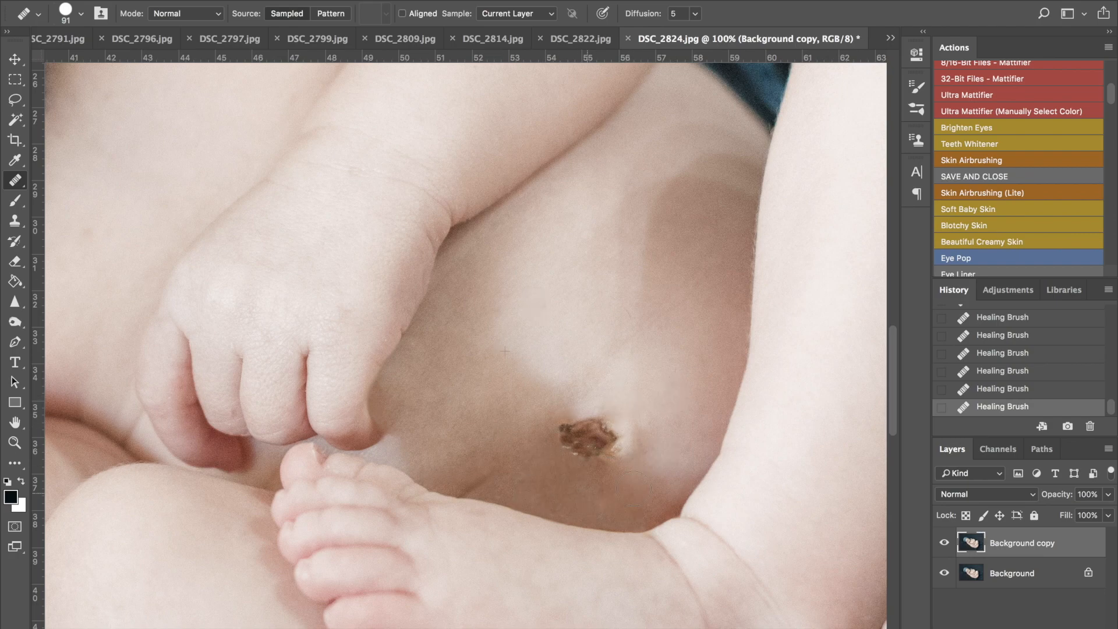
Reshape the navel stump with the Liquify filter at brush size 200 and apply the result
key("super+minus")
key("super+minus")
key("super+minus")
key("super+minus")
key("super+equal")
key("super+equal")
key("super+equal")
left_click(375, 0)
left_click(414, 98)
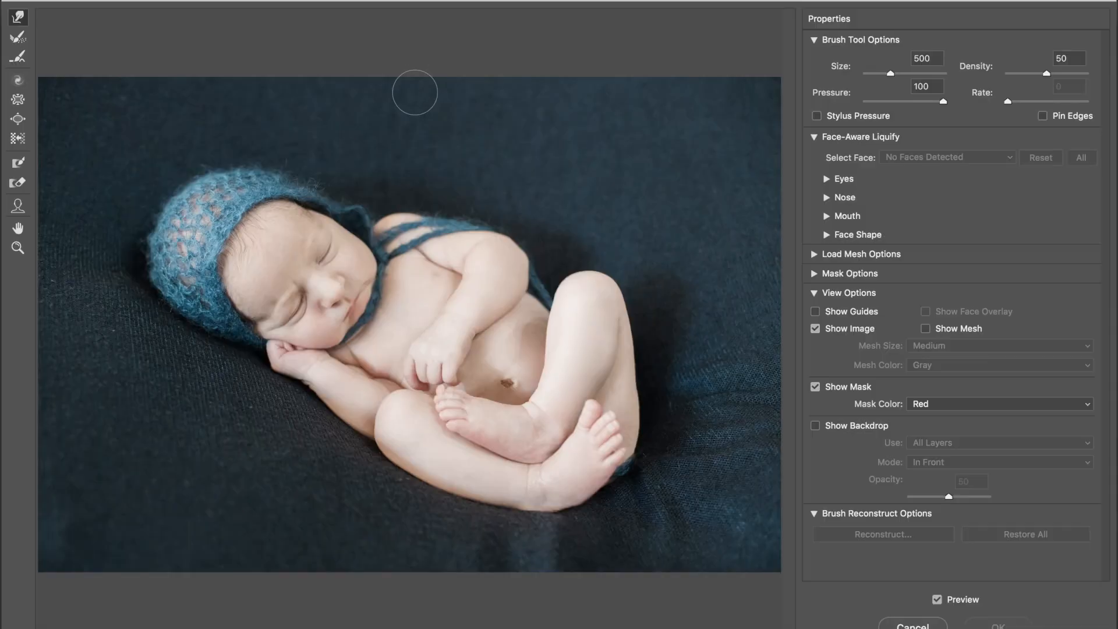
type("200")
key("super+equal")
key("super+equal")
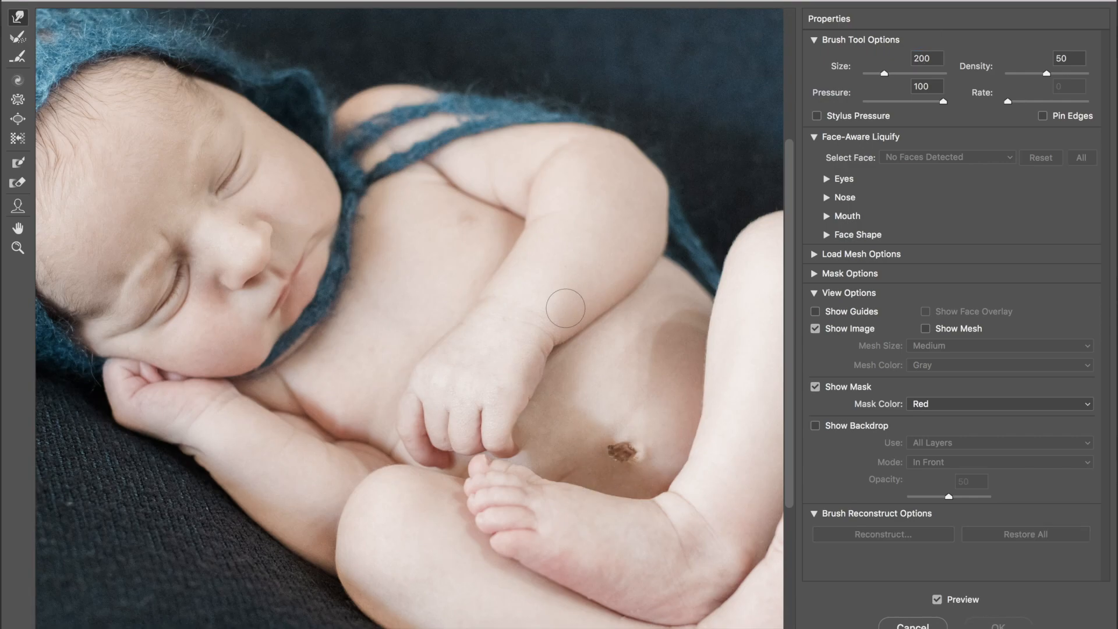
left_click(998, 625)
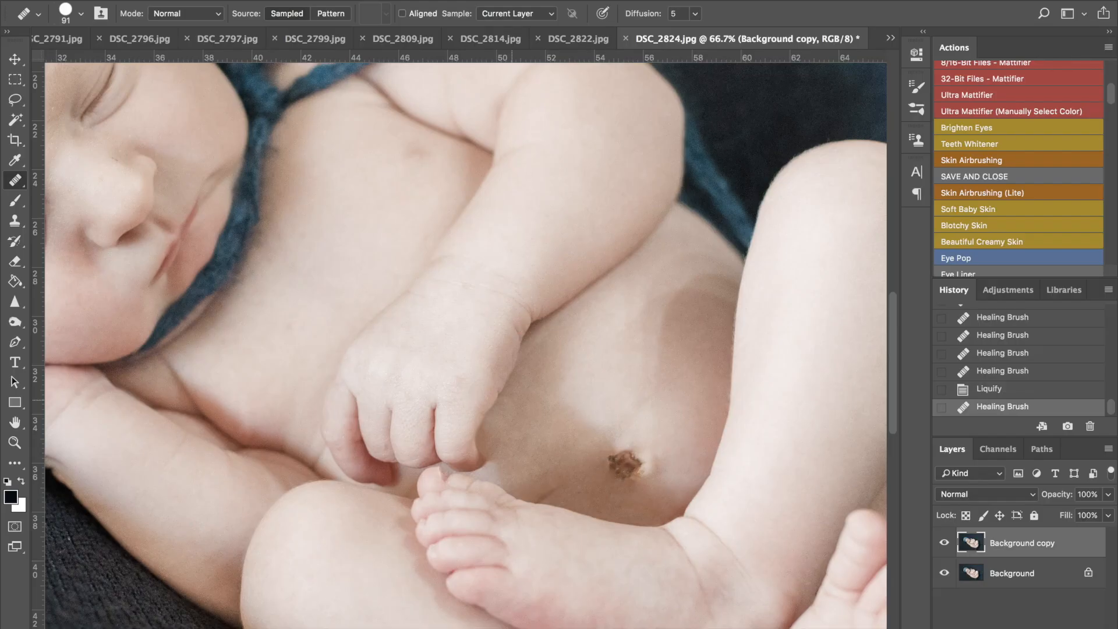
Darken the belly skin beside the baby's fingers with the Burn tool
left_click(81, 14)
left_click_drag(99, 63, 109, 62)
left_click(188, 13)
left_click_drag(506, 401, 488, 436)
left_click(187, 2)
left_click(188, 14)
left_click(186, 25)
Set the Healing Brush to 75 px and retouch the dark skin at the edge of the baby's finger
left_click(16, 177)
key("super+equal")
key("super+equal")
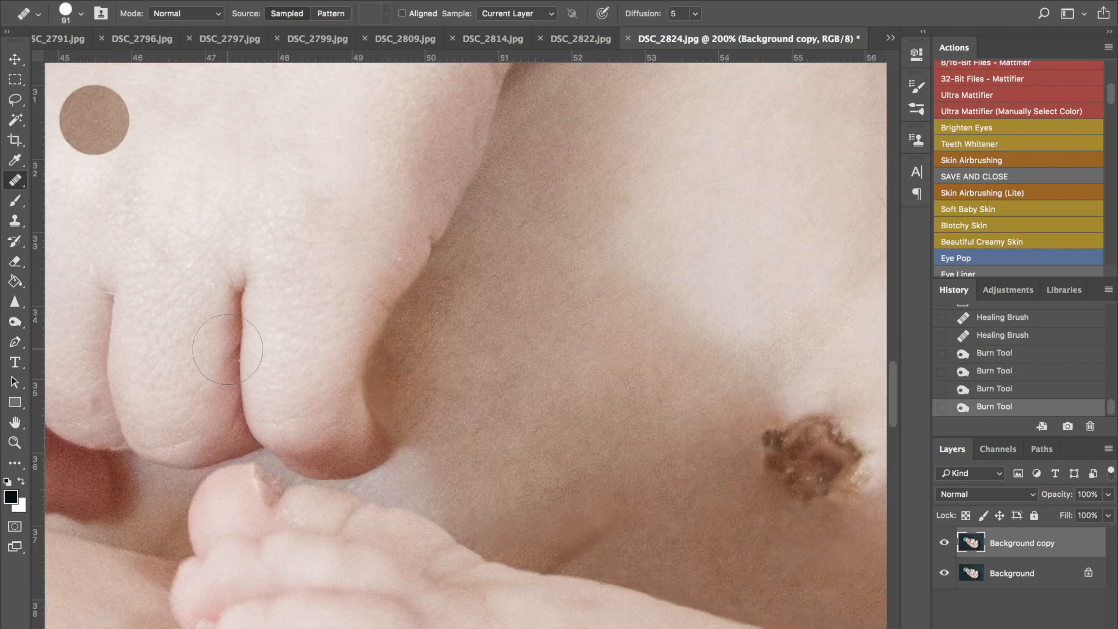
left_click(80, 14)
left_click_drag(107, 62, 104, 62)
left_click_drag(389, 352, 382, 373)
key("super+z")
key("super+z")
left_click(390, 362)
Sample clean skin and heal small marks on the baby's crossed legs and feet
key("super+minus")
key("super+minus")
key("super+minus")
key("super+minus")
left_click(547, 469, "super")
left_click(548, 468, "super")
left_click(547, 468, "super")
left_click(381, 448, "alt")
left_click(370, 443)
left_click(333, 421)
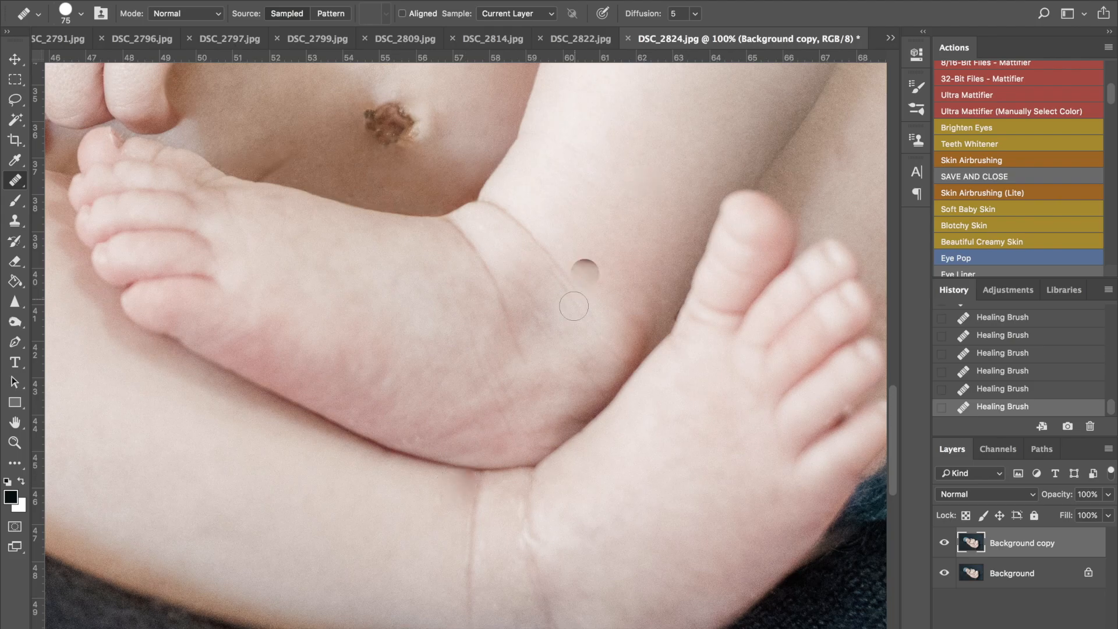
Step back several healing strokes in the history and heal the shiny crease on the lower ankle
left_click(995, 387)
left_click(995, 371)
left_click(994, 353)
left_click_drag(525, 524, 512, 543)
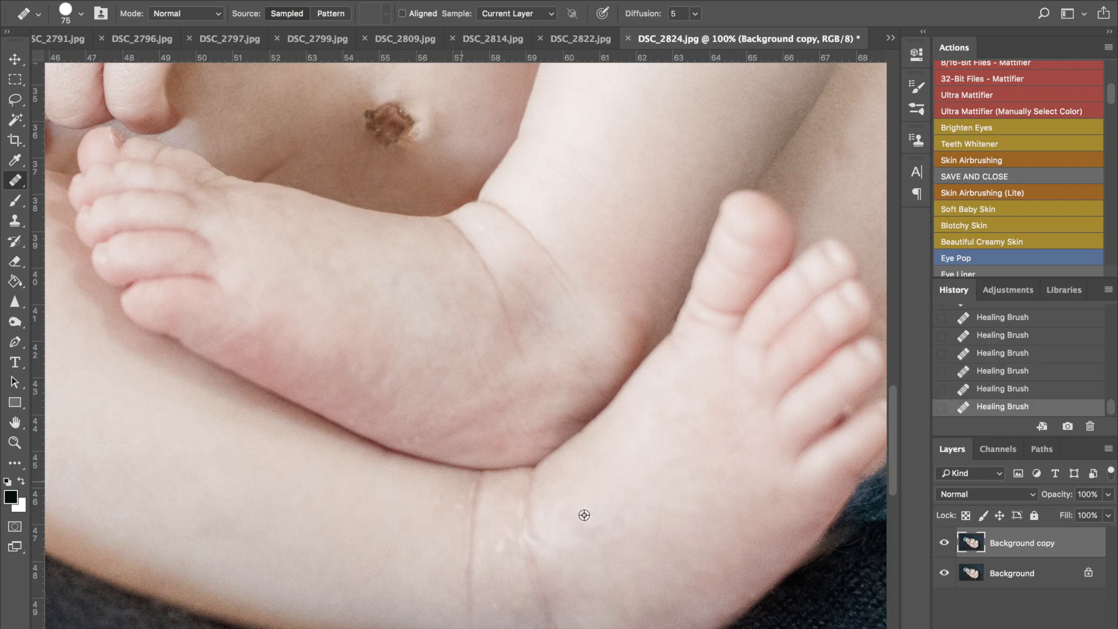
left_click(537, 537)
Merge the retouched layer into the background and duplicate the merged layer
key("super+minus")
key("super+minus")
key("super+minus")
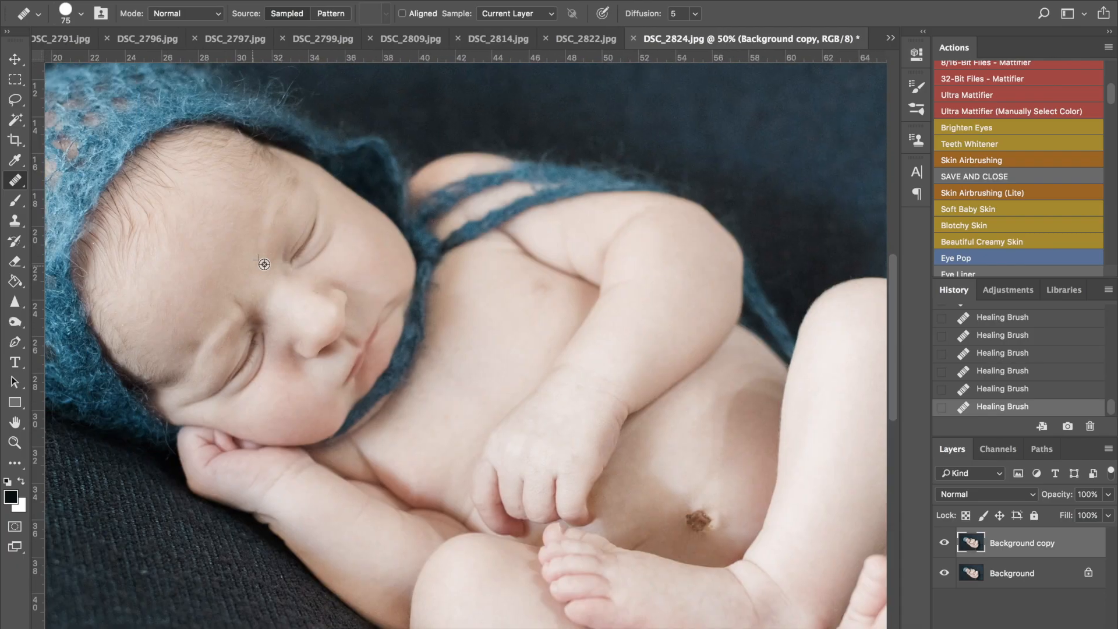
key("super+minus")
key("super+plus")
key("super+plus")
key("super+plus")
key("super+e")
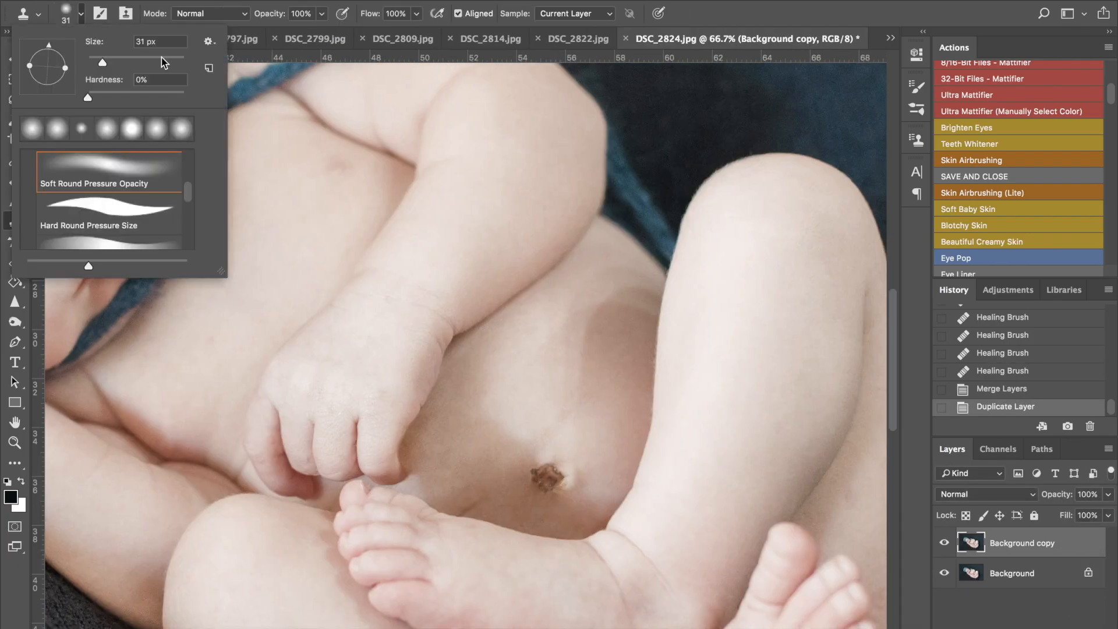
Set the Clone Stamp to a 348 px brush with 48% opacity and 50% flow, and sample the belly skin
key("super+minus")
key("shift+5")
left_click(510, 359, "alt")
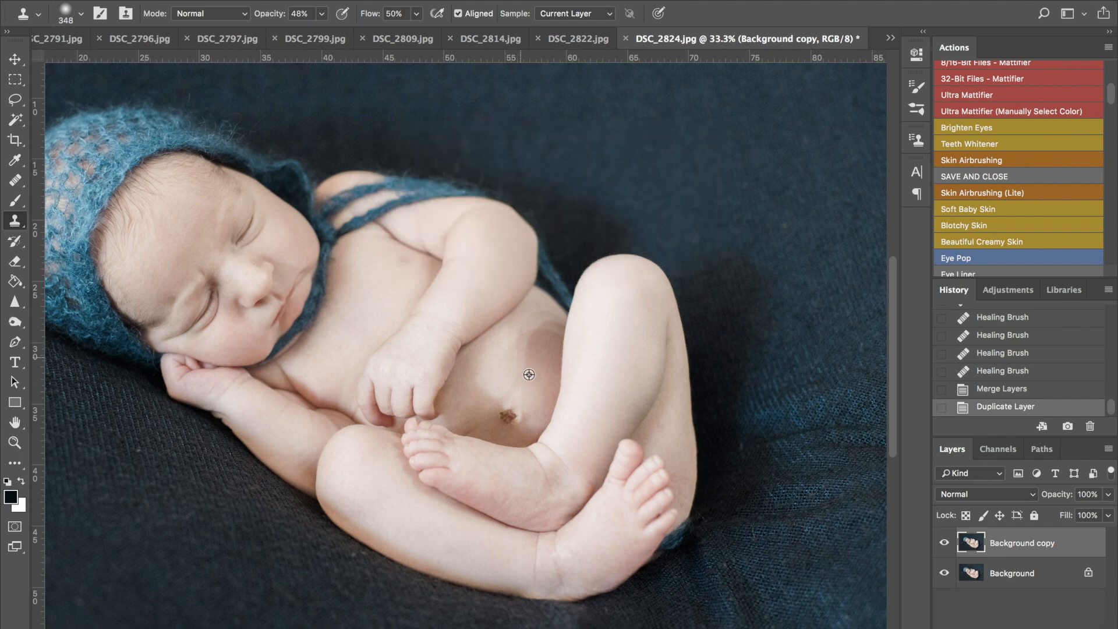
left_click_drag(538, 356, 558, 358)
left_click(1007, 388)
left_click(988, 373)
left_click(989, 387)
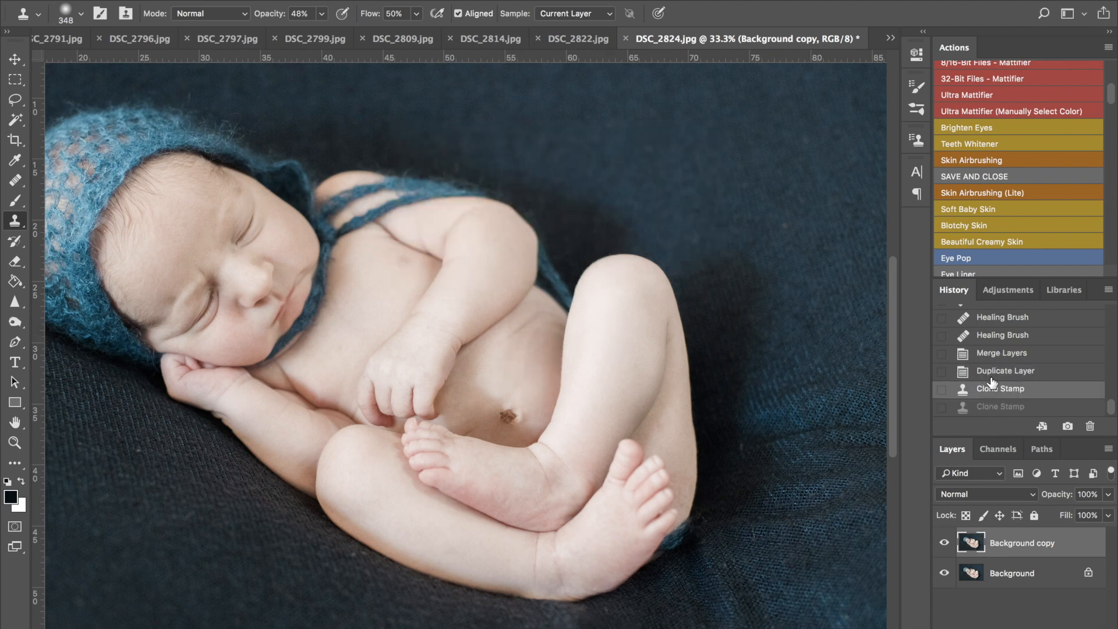
left_click(987, 374)
Clone even-toned skin over the reddish belly shadow beside the thigh and the navel, reverting the last stroke
left_click(543, 327)
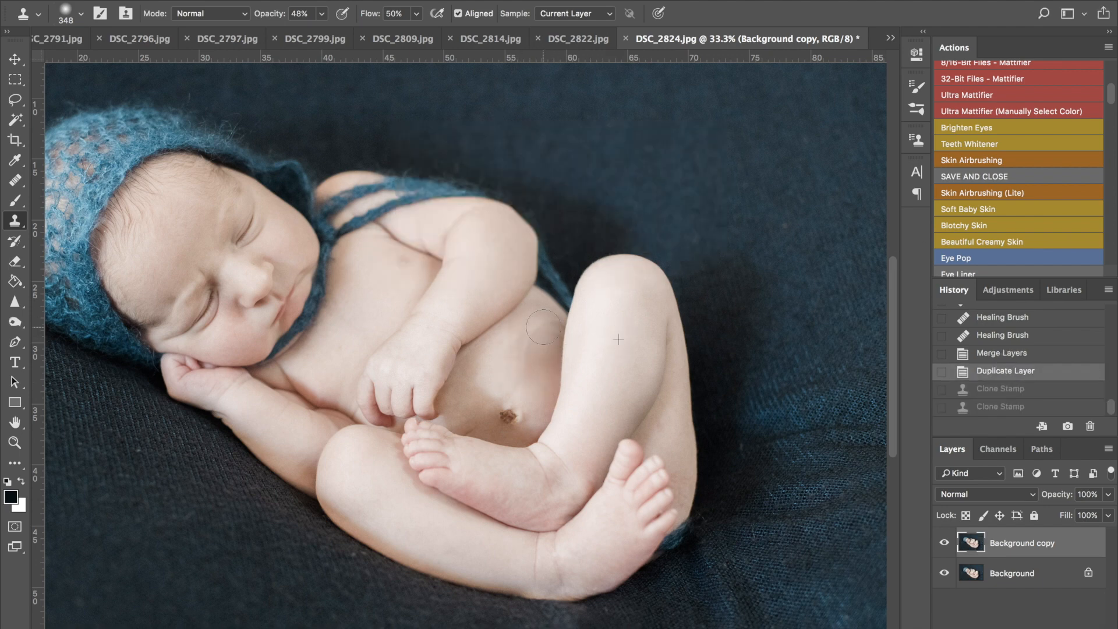
key("super+z")
left_click_drag(545, 329, 502, 419)
key("super+z")
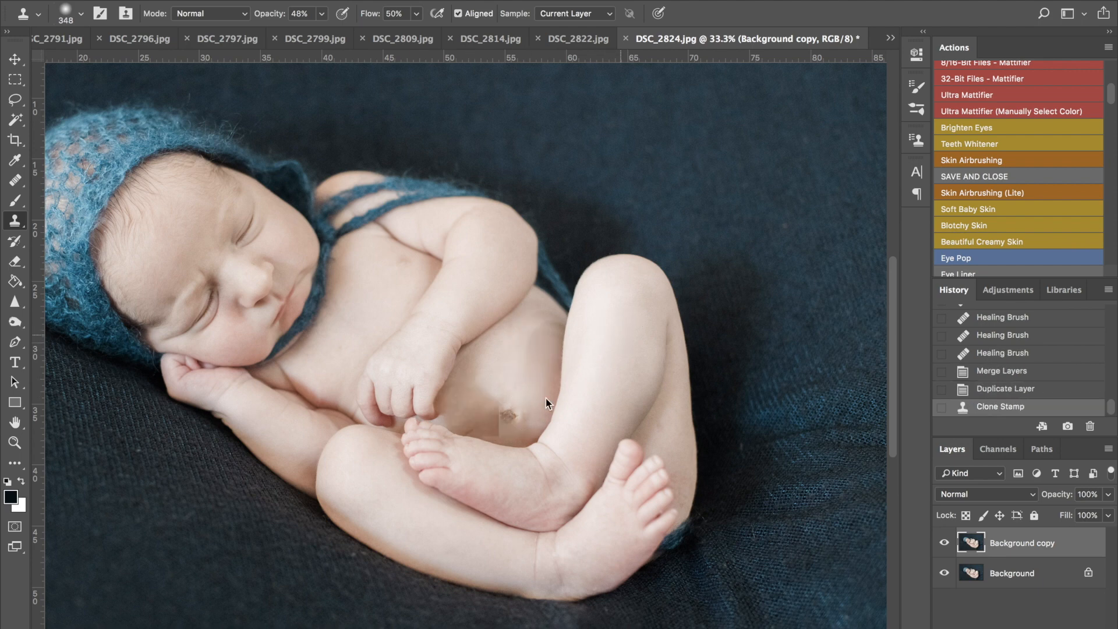
left_click_drag(606, 349, 561, 379)
left_click(994, 389)
Clone lighter skin over the belly shading between the hand and the navel, and undo the last stroke
left_click_drag(474, 415, 506, 425)
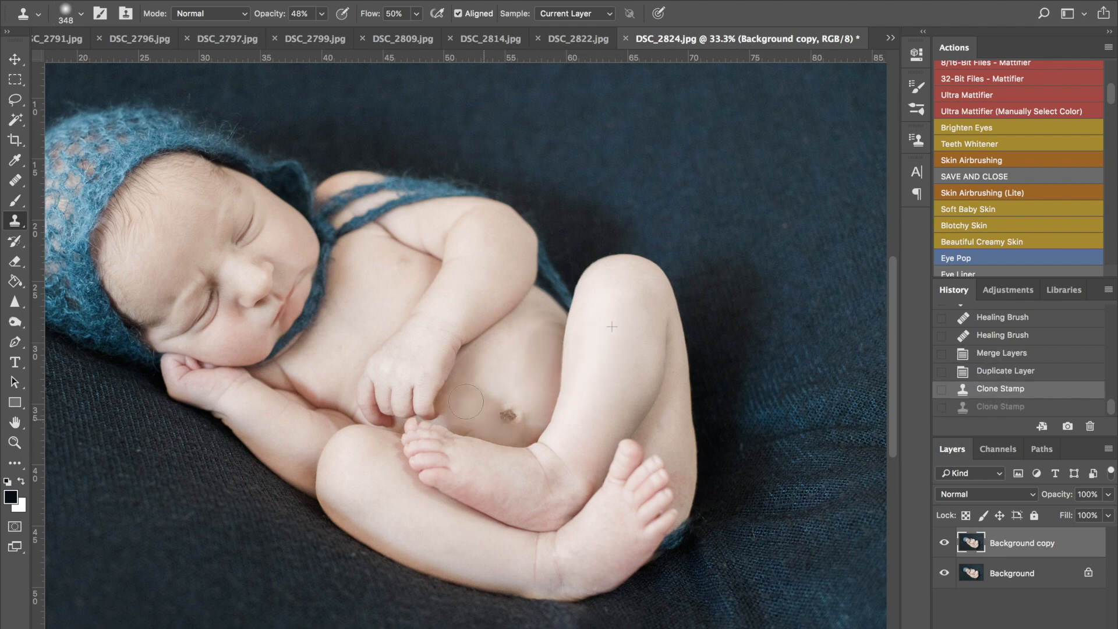
left_click_drag(468, 391, 481, 382)
left_click_drag(599, 310, 646, 324)
key("super+z")
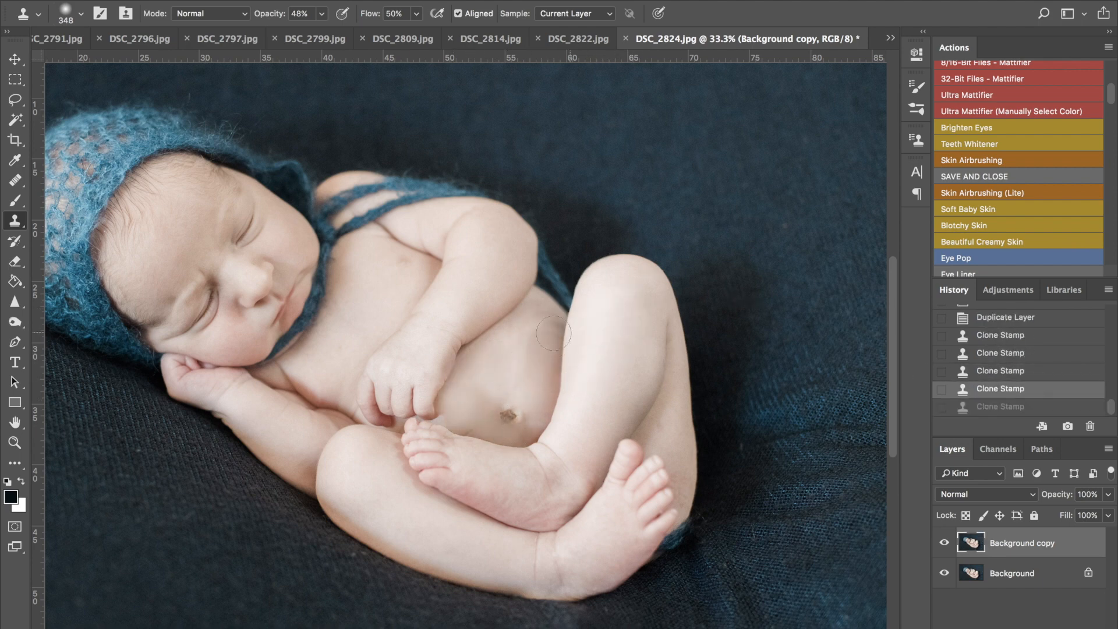
Clone skin over the belly beside the raised thigh, then add a layer mask and paint back the area around the toes and navel
left_click_drag(546, 329, 542, 344)
left_click(15, 262)
left_click(1006, 627)
left_click(15, 200)
left_click(81, 14)
left_click_drag(139, 63, 155, 62)
left_click_drag(453, 433, 517, 443)
Refine the mask over the hand, navel and belly with resized soft brushes, stepping back the last strokes
left_click(81, 14)
left_click_drag(448, 331, 436, 369)
mouse_move(460, 361)
left_mouse_down()
mouse_move(441, 427)
mouse_move(524, 436)
left_mouse_up()
left_click(81, 14)
left_click(506, 417)
mouse_move(167, 62)
left_mouse_down()
mouse_move(140, 62)
mouse_move(169, 62)
left_mouse_up()
left_click(81, 13)
left_click_drag(466, 390, 512, 425)
left_click(1026, 389)
left_click(1026, 354)
Lower the opacity of the retouched belly layer and merge it into the background
left_click(1109, 494)
left_click_drag(1104, 514, 1089, 516)
left_click(712, 384)
key("super+e")
Duplicate the merged background layer and set the Clone Stamp brush to 364 px
key("super+minus")
key("super+minus")
key("super+plus")
key("super+plus")
scroll(648, 552, "down", 8)
scroll(649, 552, "right", 8)
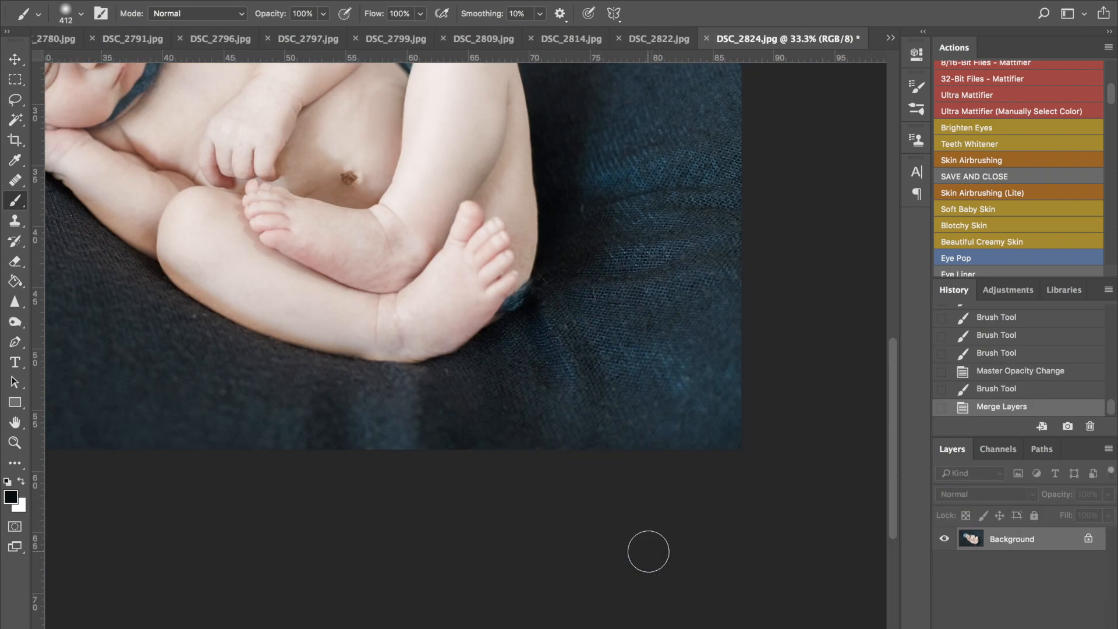
left_click_drag(1035, 541, 1071, 625)
scroll(524, 379, "up", 5)
left_click(16, 221)
left_click(69, 15)
left_click_drag(166, 63, 168, 63)
Clone smoother fabric over the bright blue, textured blanket area beside the baby's legs
left_click(572, 305)
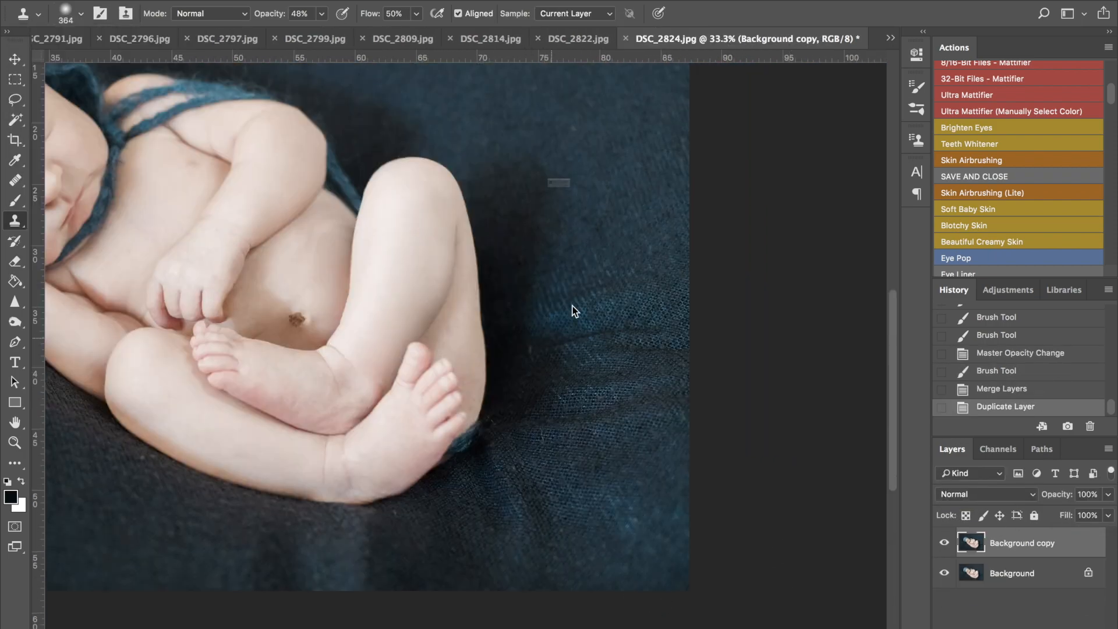
left_click(676, 256)
left_click(670, 294)
left_click(626, 253)
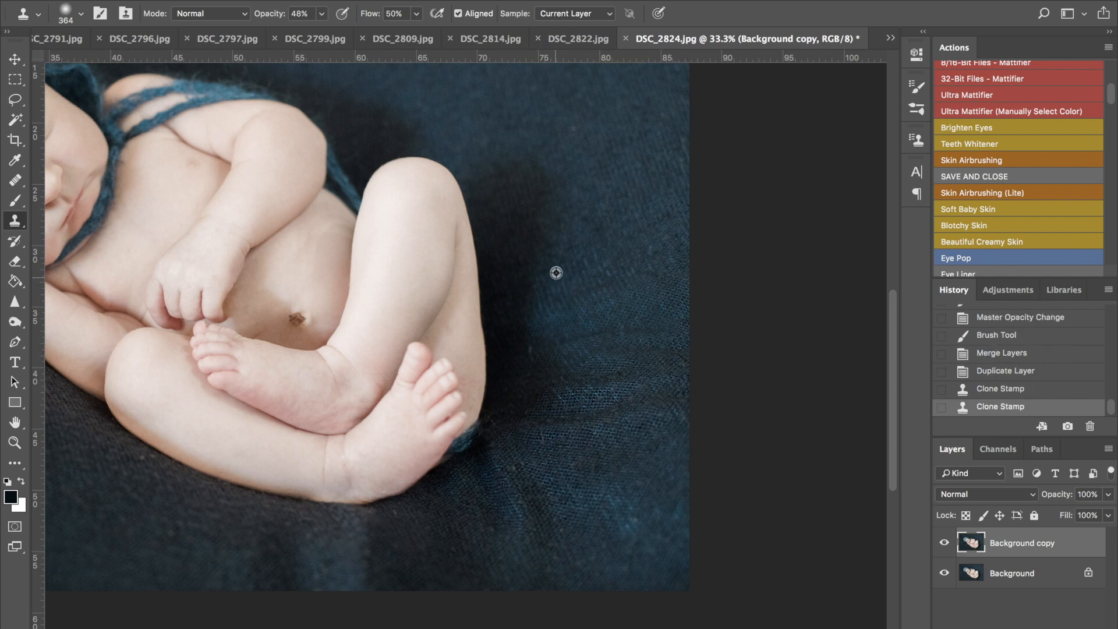
left_click(563, 392)
left_click(591, 387)
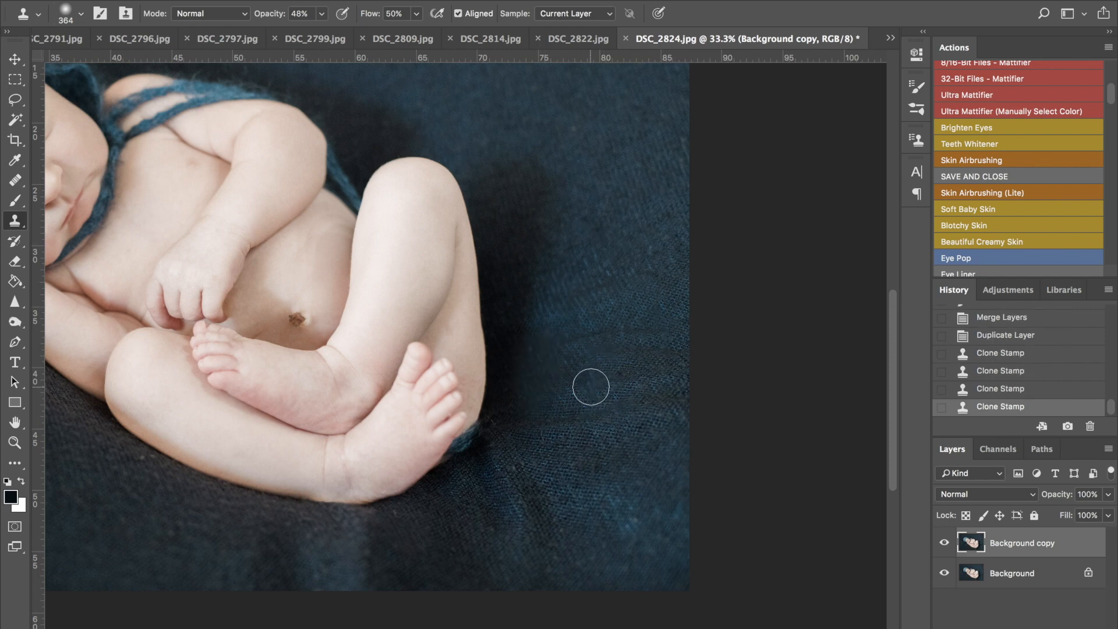
Clone even fabric over the light patches of blanket below the legs, reverting strokes and resampling the fabric
left_click(548, 507)
left_click(320, 522)
left_click(412, 566)
left_click(449, 572)
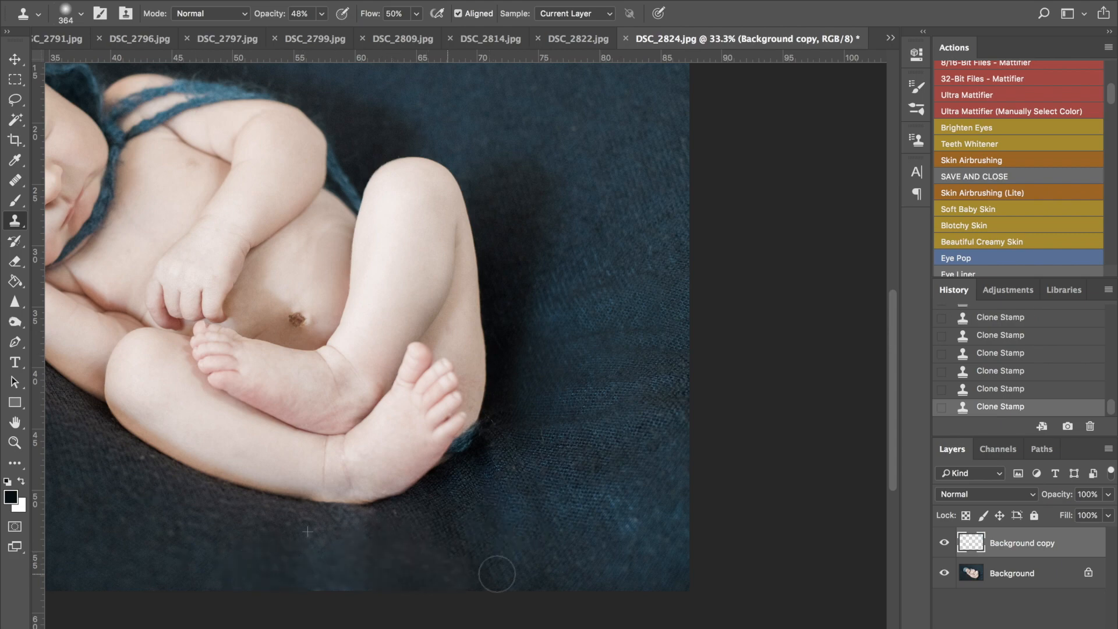
left_click(1000, 389)
left_click(1002, 372)
left_click(538, 495, "alt")
left_click(451, 567)
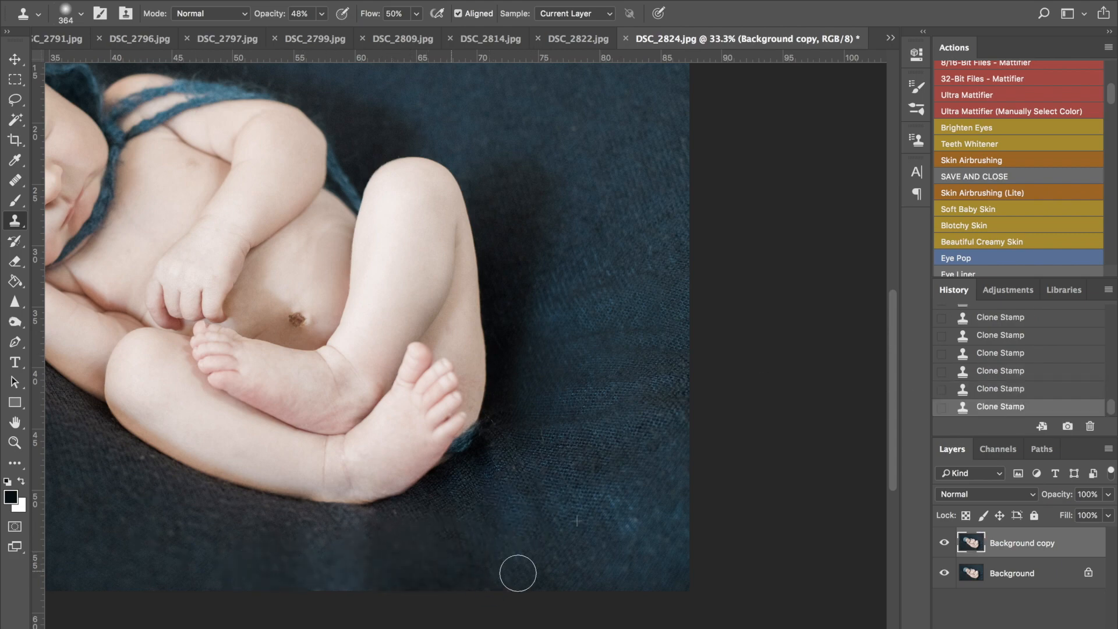
Sample the dark blue backdrop colour and paint it around the baby on a new layer with a 1760 px soft brush
key("super+minus")
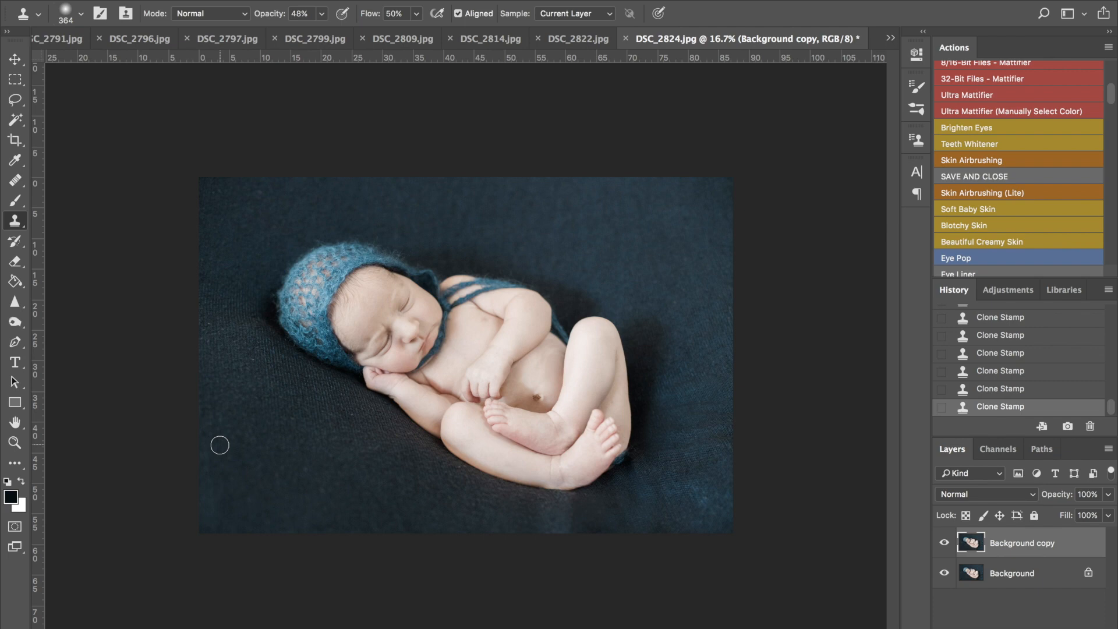
key("i")
left_click(400, 210)
left_click(1067, 626)
key("b")
left_click(80, 14)
left_click_drag(153, 65, 180, 65)
mouse_move(362, 190)
left_mouse_down()
mouse_move(228, 212)
mouse_move(412, 549)
mouse_move(693, 338)
mouse_move(391, 195)
mouse_move(345, 155)
left_mouse_up()
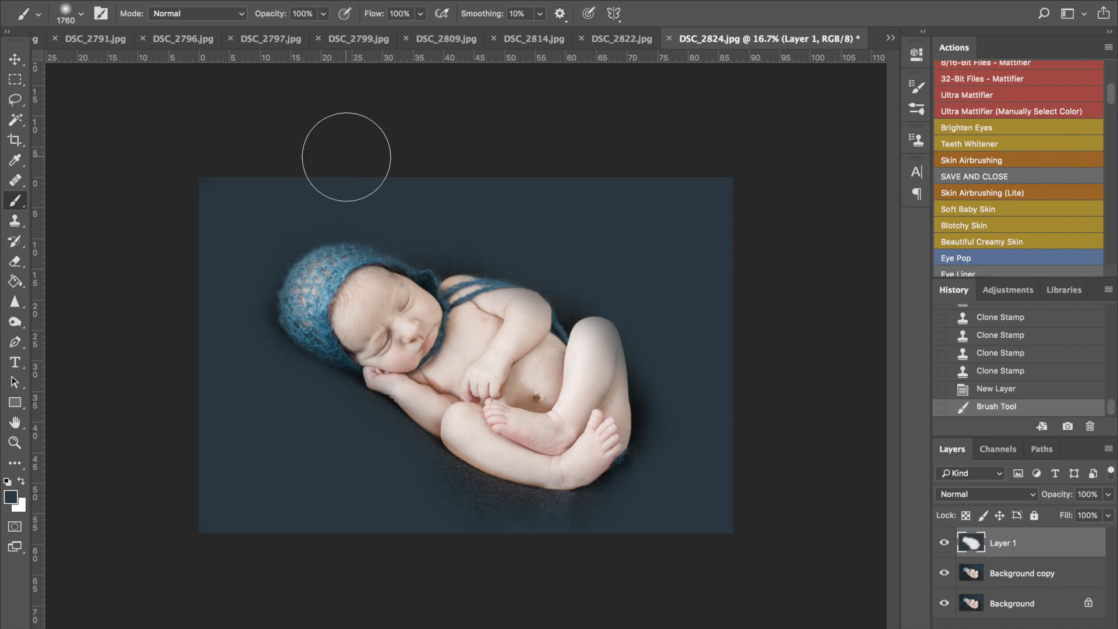
left_click_drag(444, 510, 593, 539)
Add a layer mask to the painted layer and brush the colour off the hat and body at 300 px and 412 px
left_click(999, 626)
left_click(80, 14)
left_click_drag(180, 65, 134, 47)
left_click(322, 262)
mouse_move(322, 261)
left_mouse_down()
mouse_move(294, 329)
mouse_move(373, 374)
left_mouse_up()
mouse_move(371, 269)
left_mouse_down()
mouse_move(539, 315)
mouse_move(507, 350)
left_mouse_up()
left_click_drag(588, 333, 606, 333)
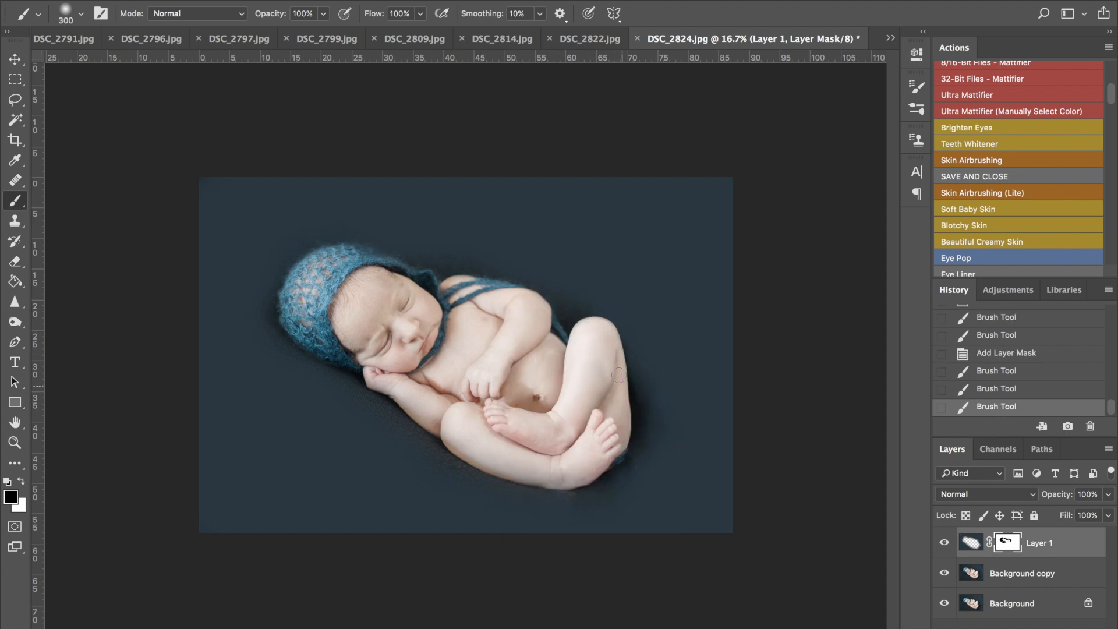
left_click_drag(548, 481, 372, 384)
left_click(80, 14)
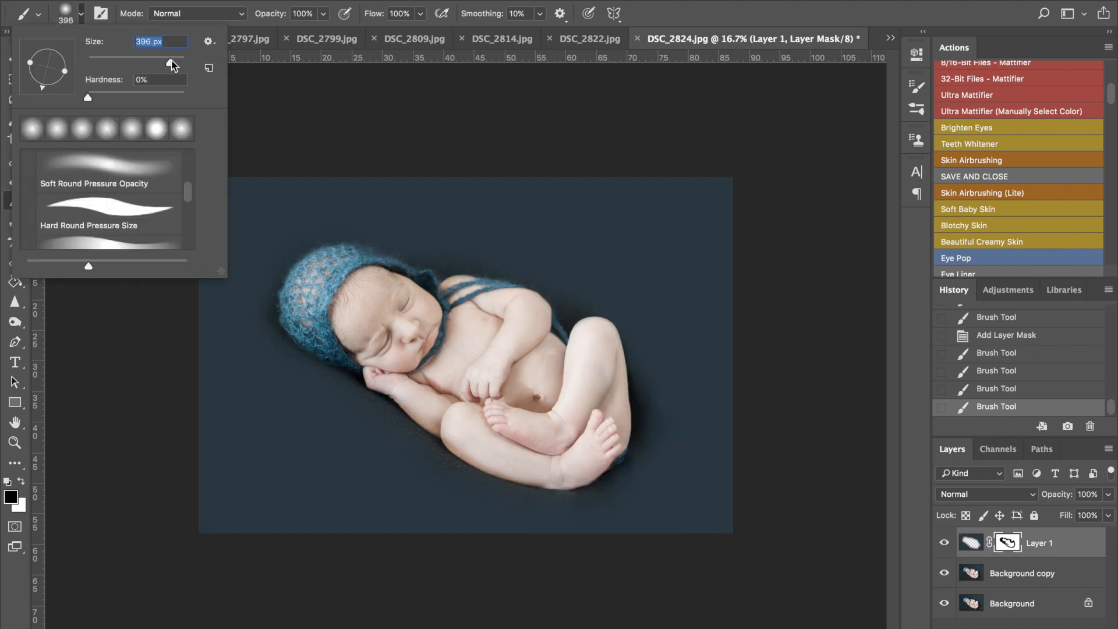
left_click_drag(172, 61, 173, 60)
left_click(345, 308)
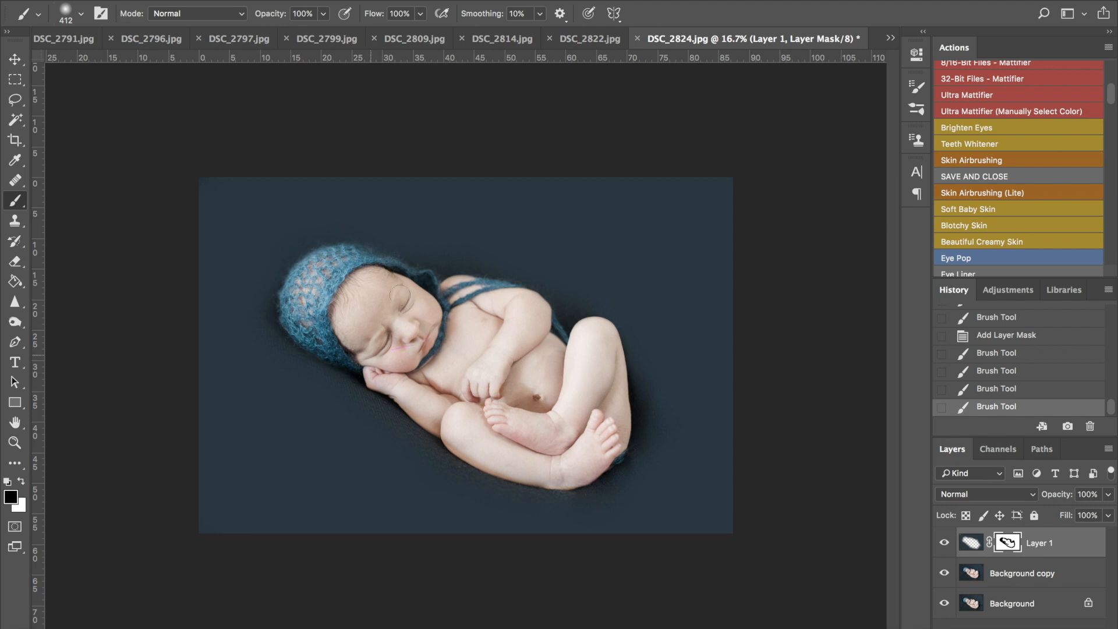
Run the add noise action on the painted backdrop layer and lower the layer's opacity to 64%
scroll(977, 257, "down", 5)
left_click(977, 258)
left_click_drag(1108, 494, 1081, 511)
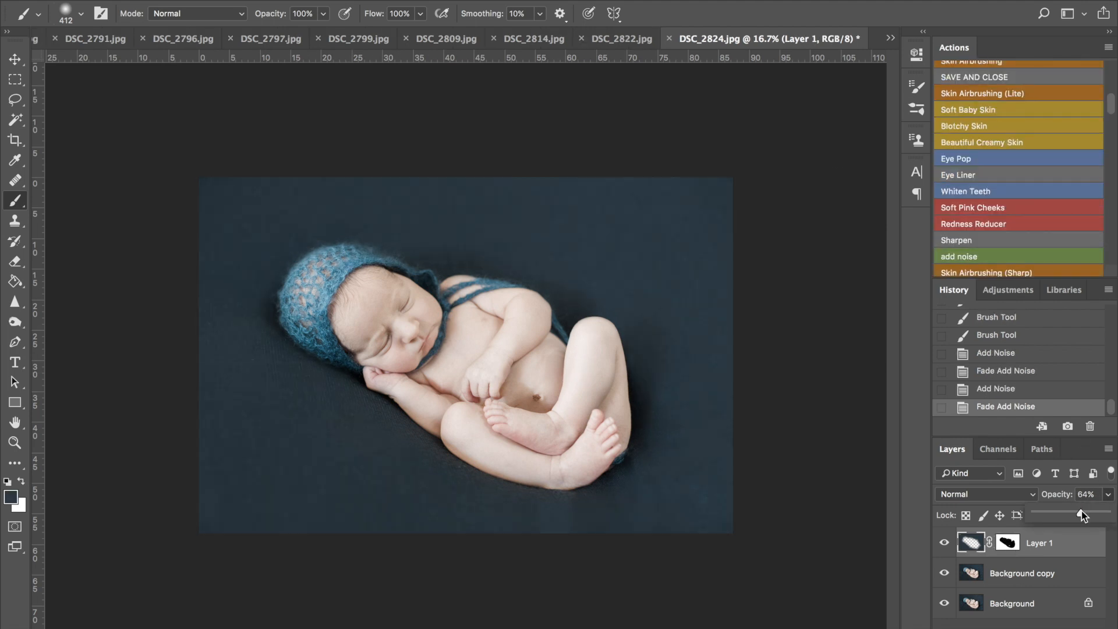
Merge all layers into the background and clone fabric over uneven patches below the feet and beside the legs
left_click(1023, 600, "shift")
key("super+e")
key("s")
left_click(428, 492, "alt")
mouse_move(552, 512)
left_mouse_down()
mouse_move(534, 529)
mouse_move(568, 521)
left_mouse_up()
left_click(651, 320)
mouse_move(647, 395)
left_mouse_down()
mouse_move(680, 384)
mouse_move(640, 431)
left_mouse_up()
Duplicate the background and clone lighter fabric over the shadow along the legs and feet, undoing and redoing strokes
key("super+j")
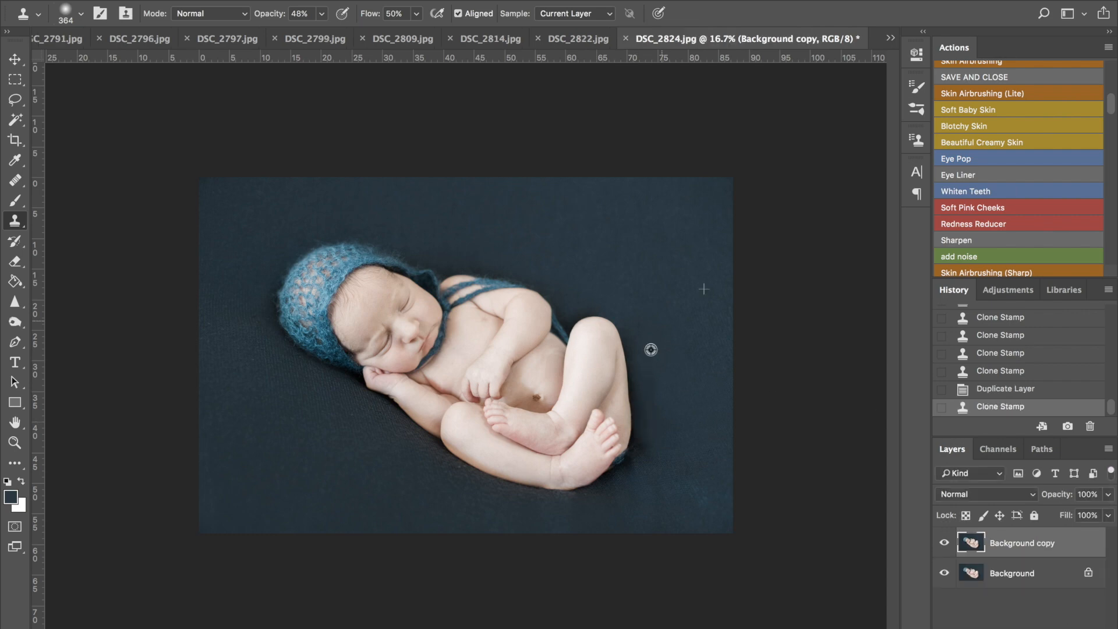
left_click_drag(651, 350, 637, 433)
left_click_drag(635, 454, 598, 490)
key("alt+super+z")
key("alt+super+z")
key("alt+super+z")
left_click_drag(639, 402, 638, 452)
left_click_drag(629, 465, 589, 494)
left_click(663, 313, "alt")
left_click_drag(638, 402, 637, 452)
Lower the cloned layer's opacity and mask the cloning off the baby's feet and leg
mouse_move(1108, 494)
left_mouse_down()
mouse_move(1037, 505)
mouse_move(1057, 511)
left_mouse_up()
left_click(1011, 628)
left_click(14, 262)
left_click(15, 201)
mouse_move(569, 473)
left_mouse_down()
mouse_move(594, 464)
mouse_move(597, 362)
mouse_move(608, 408)
left_mouse_up()
Merge the cloned layer into the background and compare the result with an earlier history state
left_click(1023, 573, "shift")
key("super+e")
scroll(1016, 352, "up", 15)
left_click(1008, 314)
scroll(1011, 367, "down", 15)
left_click(1001, 407)
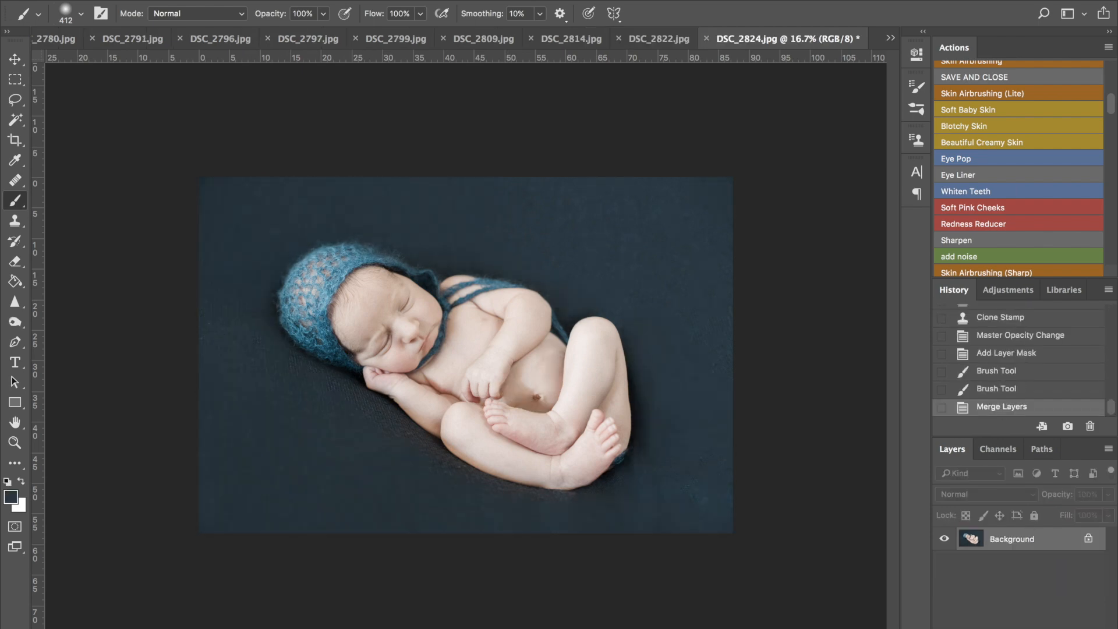
Sample the backdrop colour and paint over the blanket around the baby on a new layer with a larger soft brush
key("super+minus")
left_click(15, 160)
left_click(279, 225)
left_click(1070, 628)
left_click(15, 200)
left_click(81, 13)
left_click_drag(125, 63, 183, 65)
left_click_drag(676, 244, 669, 373)
mouse_move(763, 294)
left_mouse_down()
mouse_move(294, 175)
mouse_move(239, 381)
left_mouse_up()
left_click(736, 247)
Apply the add noise action and reduced opacity to the painted layer, and merge it into the background
left_click(948, 257)
left_click(1108, 495)
left_click_drag(1094, 518, 1074, 517)
left_click(1054, 567, "shift")
key("super+e")
Heal marks on the baby's forehead and the backdrop with the Healing Brush, using clean forehead skin as the source
key("super+plus")
key("super+plus")
key("super+plus")
key("super+plus")
left_click(14, 181)
key("super+minus")
key("super+minus")
key("super+minus")
key("super+minus")
key("super+plus")
key("super+plus")
key("super+plus")
left_click(297, 272, "alt")
left_click(341, 257)
left_click(841, 184)
Heal the belly marks beside the thigh with a 75 px Healing Brush, resampling clean skin and comparing history states
left_click(641, 393)
left_click(990, 391)
left_click(617, 372, "alt")
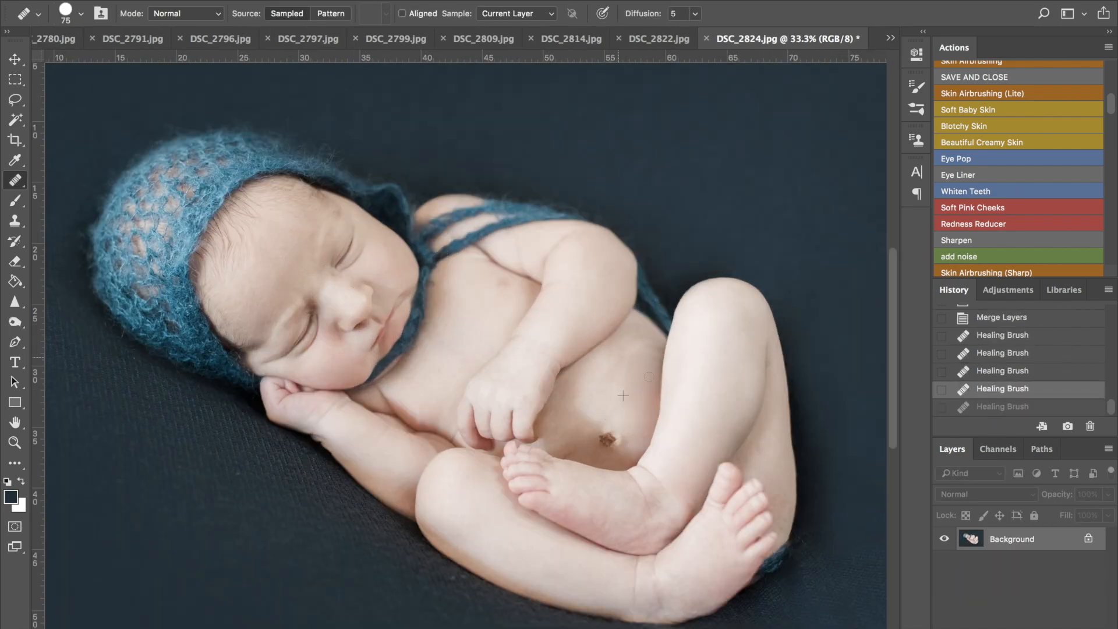
left_click(616, 379)
key("super+plus")
key("super+plus")
left_click_drag(639, 245, 622, 243)
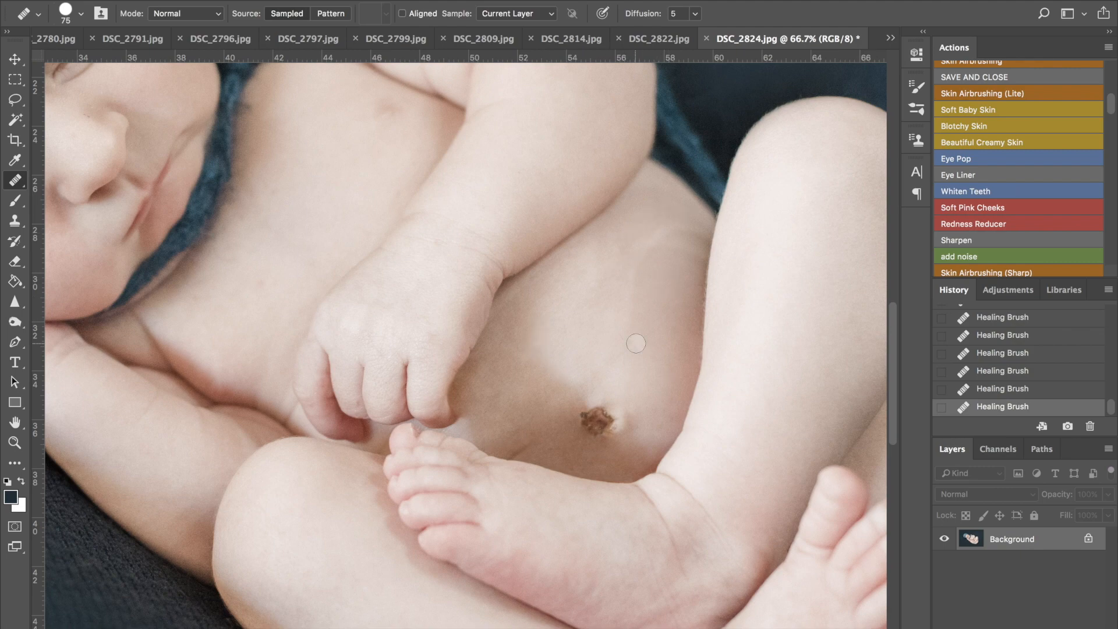
left_click(1001, 390)
left_click(1001, 408)
Run the Soft Baby Skin action and paint its effect onto the face, arms and belly with a 153 px brush
left_click(997, 110)
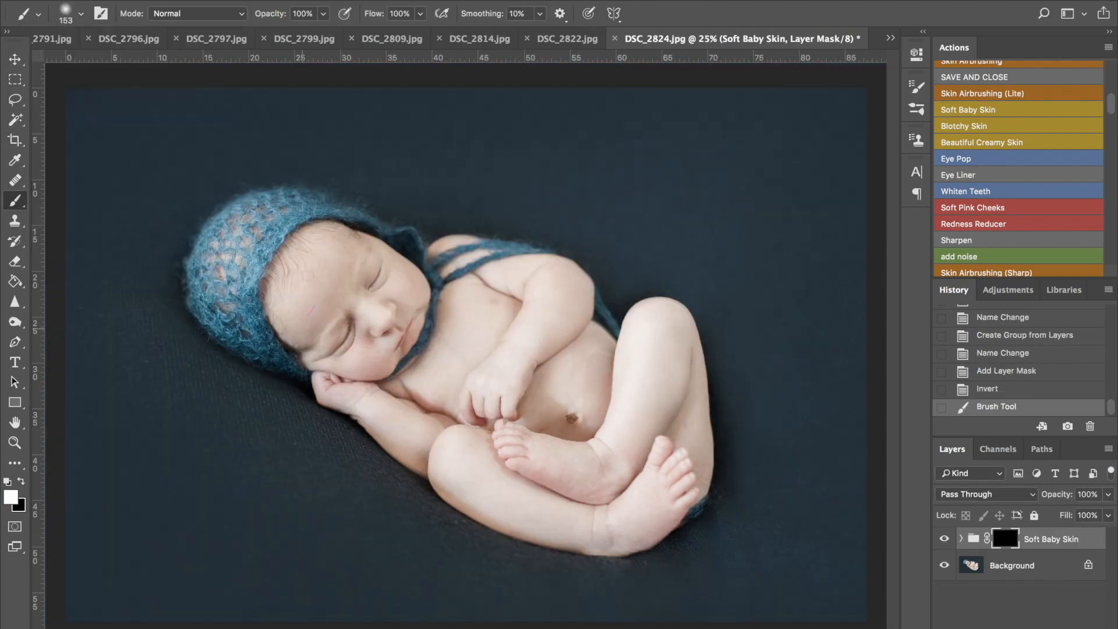
left_click_drag(308, 276, 317, 317)
left_click_drag(355, 250, 364, 291)
left_click_drag(355, 358, 385, 364)
left_click_drag(378, 402, 422, 436)
left_click_drag(466, 303, 455, 373)
left_click_drag(568, 373, 584, 342)
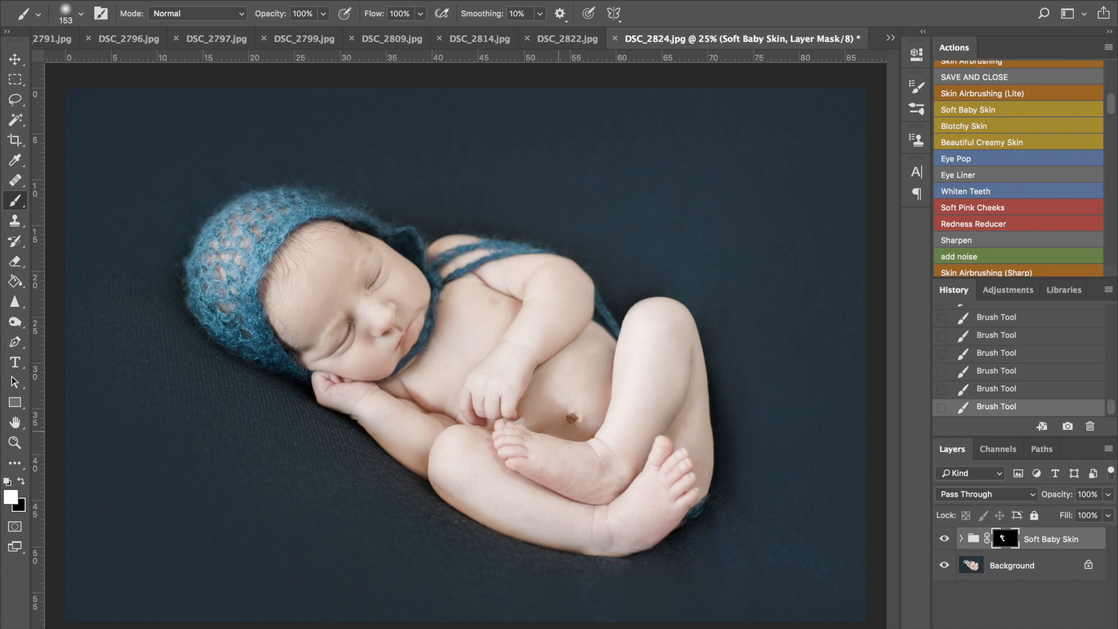
Lower the Soft Baby Skin group's opacity and merge it into the background
left_click(1108, 494)
left_click_drag(1109, 515, 1073, 515)
key("super+e")
Run the Soft Pink Cheeks action and paint the pink tint onto both cheeks and the lips
left_click(997, 209)
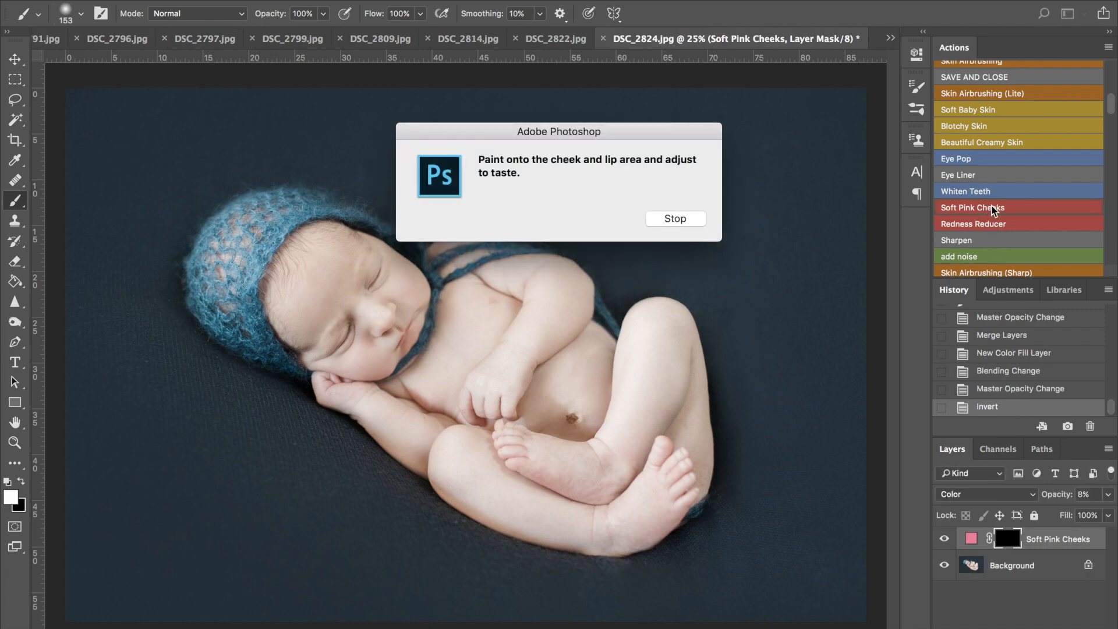
left_click(673, 218)
left_click_drag(401, 280, 411, 294)
left_click_drag(367, 354, 379, 364)
left_click_drag(411, 331, 401, 346)
Lower the Soft Pink Cheeks layer's opacity to 5% and merge it with the background
left_click(1109, 494)
left_click_drag(1040, 515, 1036, 515)
left_click(1039, 564, "shift")
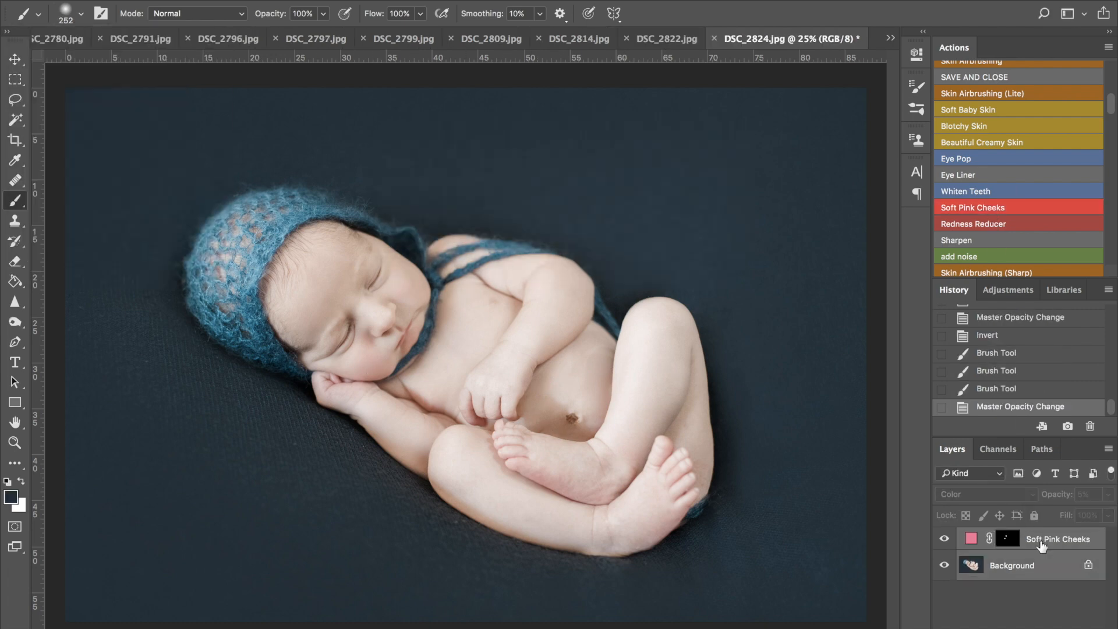
key("super+e")
Dodge the belly beside the navel with a 188 px brush, trying the Shadows range before returning to Midtones
left_click(14, 321)
left_click(81, 13)
left_click_drag(153, 62, 164, 62)
mouse_move(550, 402)
left_mouse_down()
mouse_move(570, 434)
mouse_move(566, 425)
left_mouse_up()
left_click(993, 354)
left_click(188, 13)
left_click(193, 5)
left_click(997, 389)
left_click(188, 14)
left_click(186, 25)
Clone smooth belly skin over the area above the navel with a soft 364 px Clone Stamp at 14% opacity
left_click(566, 309, "alt")
left_click(570, 332)
left_click(564, 352)
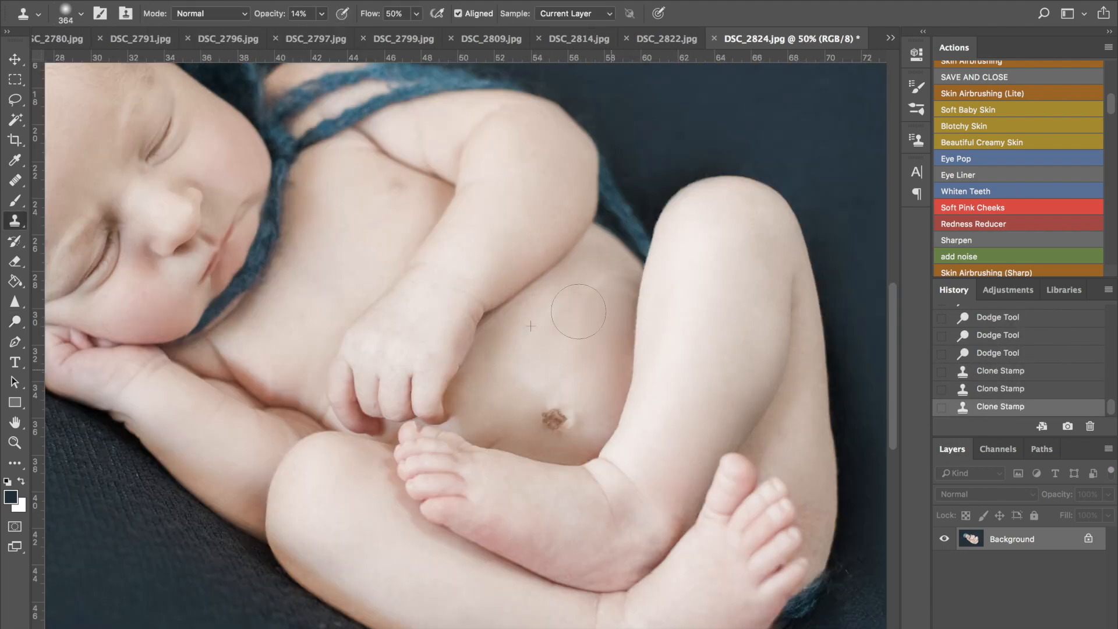
left_click(559, 353)
left_click(542, 347)
Heal the upper belly with a 75 px Healing Brush, resampling clean skin and rolling back unwanted strokes in the history
key("j")
left_click(548, 377)
left_click(584, 374)
left_click(596, 277, "alt")
left_click(570, 327)
left_click(566, 342)
left_click(597, 285)
left_click(600, 286)
left_click(1012, 389)
left_click(1009, 355)
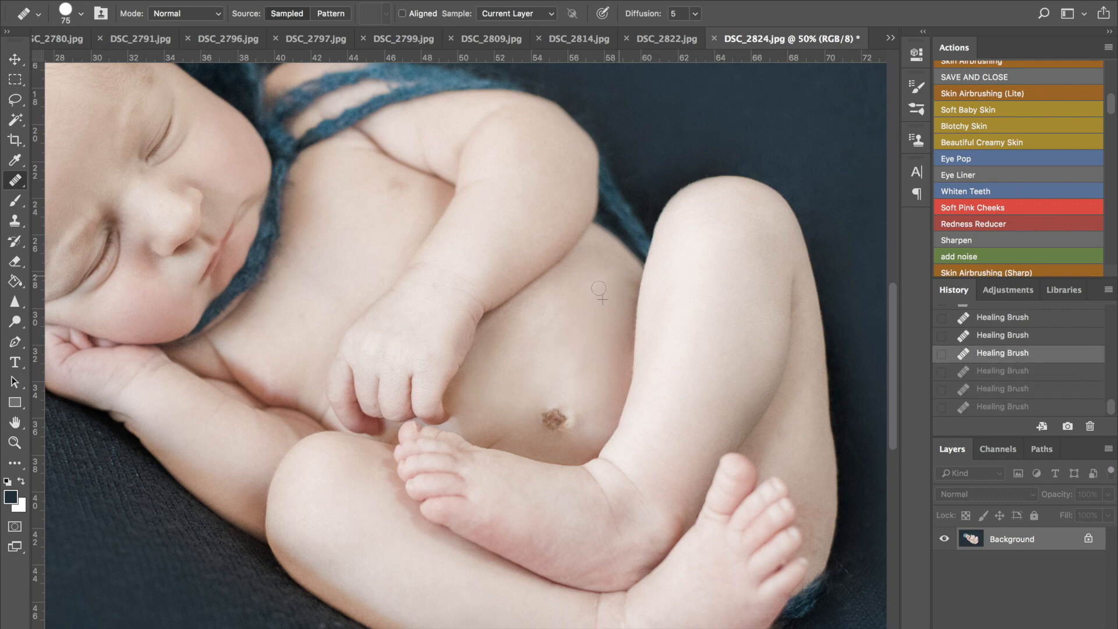
left_click(615, 275)
Compare an earlier history state with the latest retouched state across the whole photo
key("super+minus")
key("super+minus")
key("super+minus")
key("super+minus")
scroll(1006, 349, "up", 10)
double_click(1006, 315)
scroll(1001, 361, "down", 10)
left_click(998, 408)
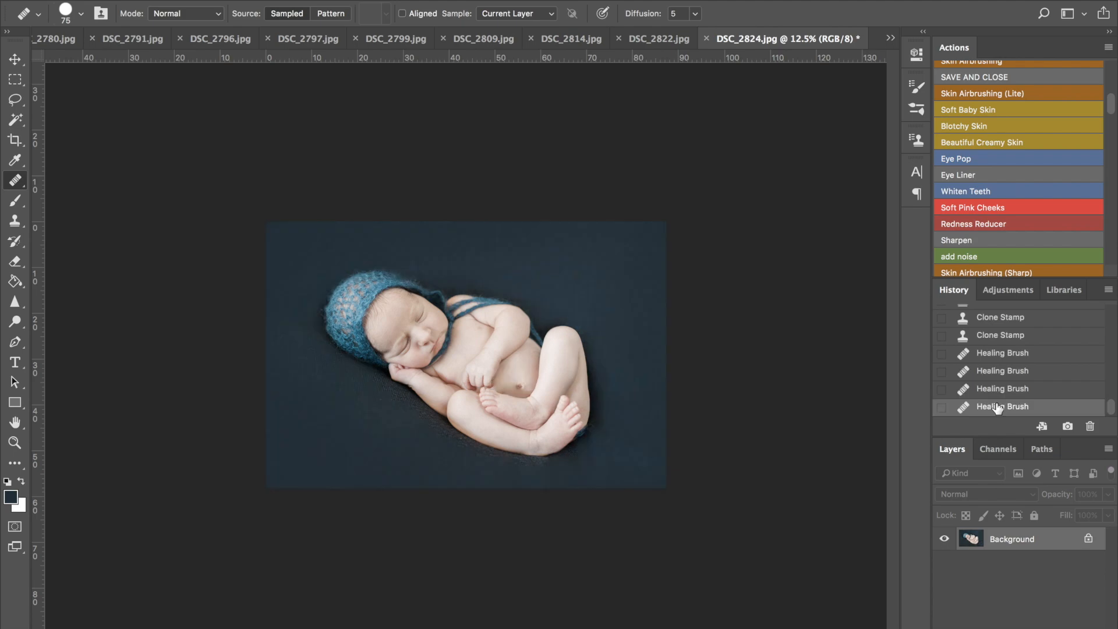
Dodge the midtones of the blue knitted bonnet with the 188 px brush at 30% exposure
key("super+plus")
key("super+plus")
key("o")
left_click(231, 278)
left_click(231, 278)
left_click(229, 280)
key("super+minus")
key("super+minus")
key("super+minus")
key("super+minus")
left_click(1000, 406)
Capture a screenshot of the full photo and compare an earlier history state with the latest one
key("super+plus")
key("super+plus")
key("super+shift+4")
left_click_drag(68, 91, 861, 619)
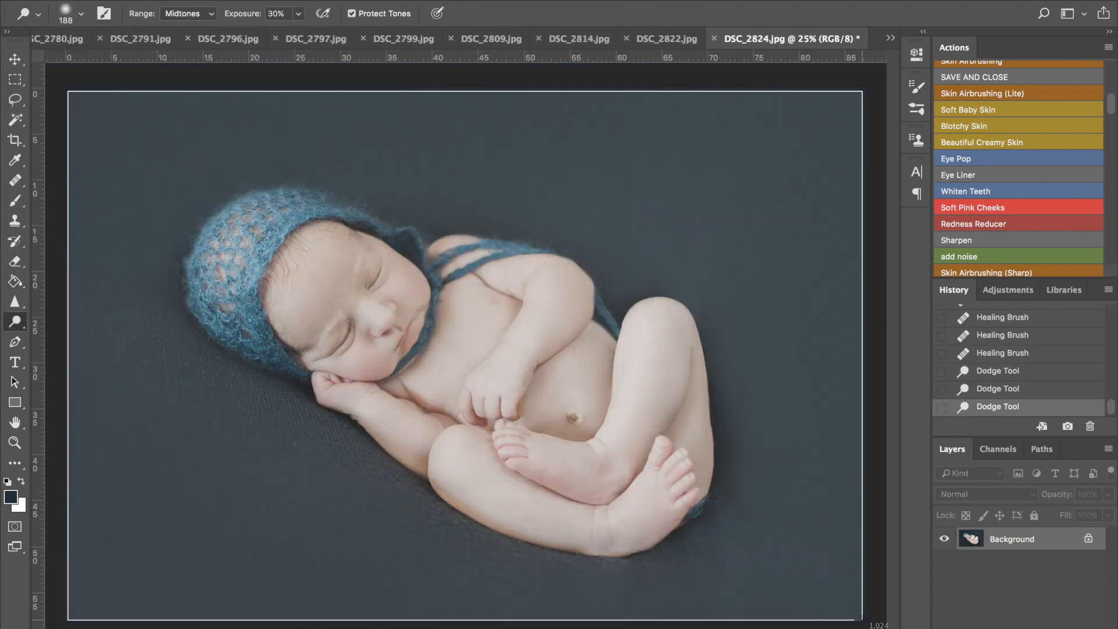
scroll(1043, 341, "up", 10)
left_click(1006, 315)
scroll(1013, 405, "down", 10)
left_click(1013, 406)
Heal the skin above and beside the navel with a 75 px Healing Brush, sampling clean skin near the navel
key("super+plus")
key("super+plus")
key("super+plus")
left_click_drag(791, 407, 628, 255)
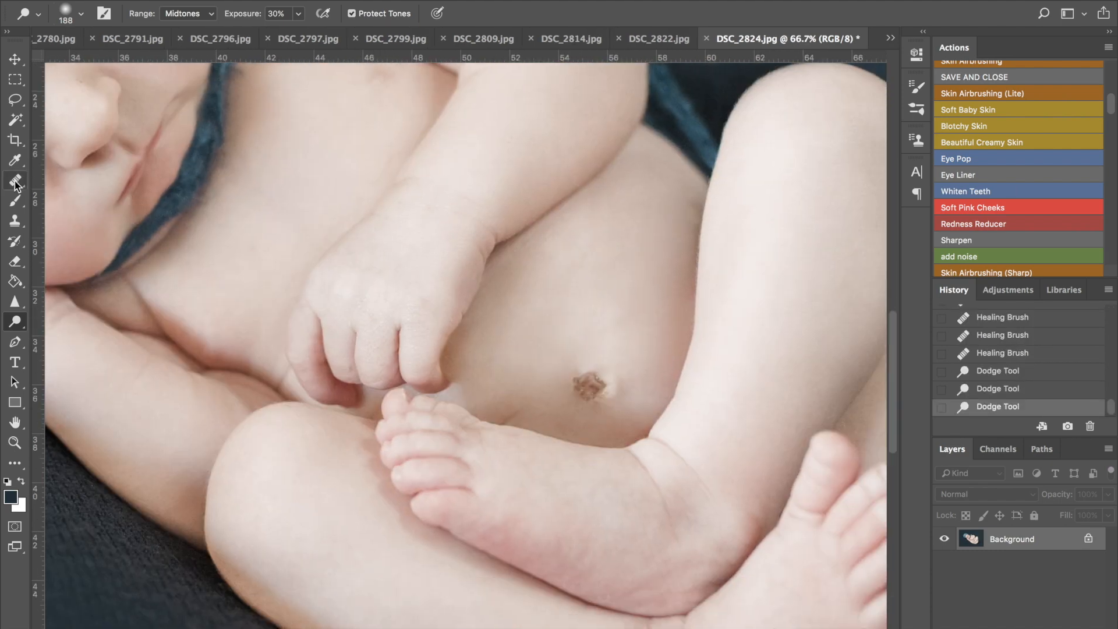
left_click(16, 182)
left_click(568, 379, "alt")
mouse_move(585, 327)
left_mouse_down()
mouse_move(574, 361)
mouse_move(581, 307)
left_mouse_up()
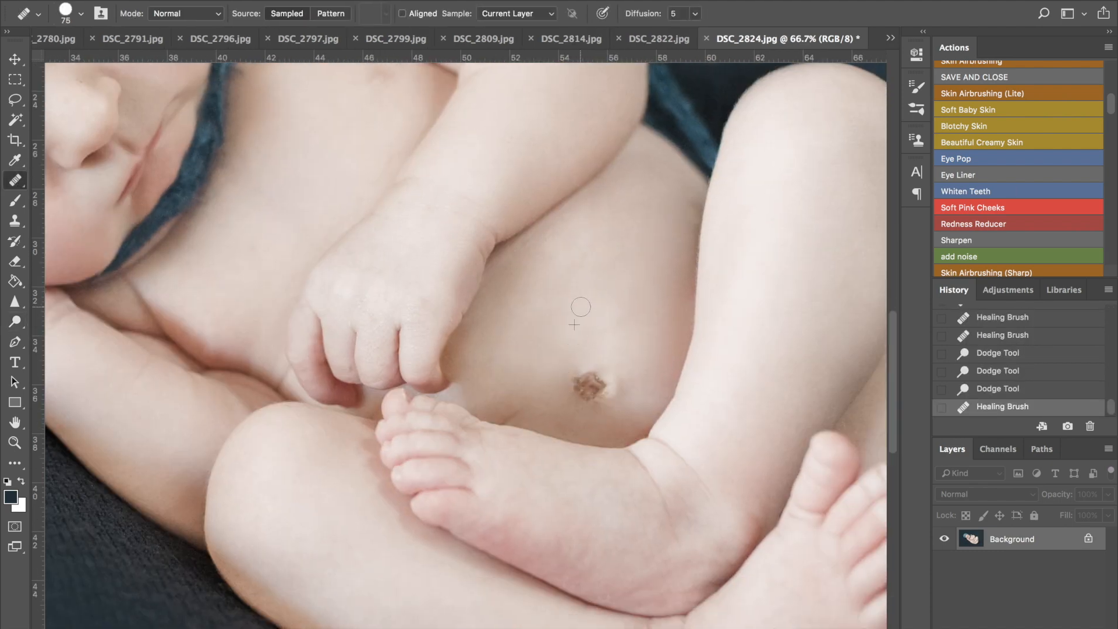
left_click_drag(570, 351, 573, 375)
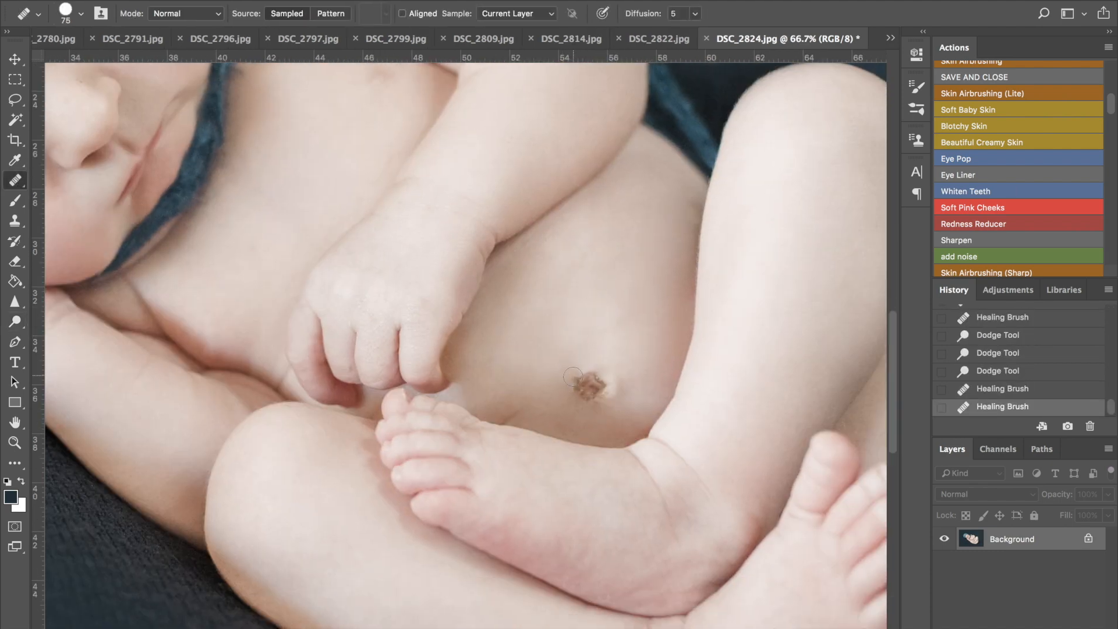
left_click_drag(568, 298, 563, 356)
key("super+plus")
key("super+plus")
left_click_drag(862, 440, 514, 355)
Retouch the skin along the navel's upper rim with a 17 px Clone Stamp and the 75 px Healing Brush
left_click(15, 221)
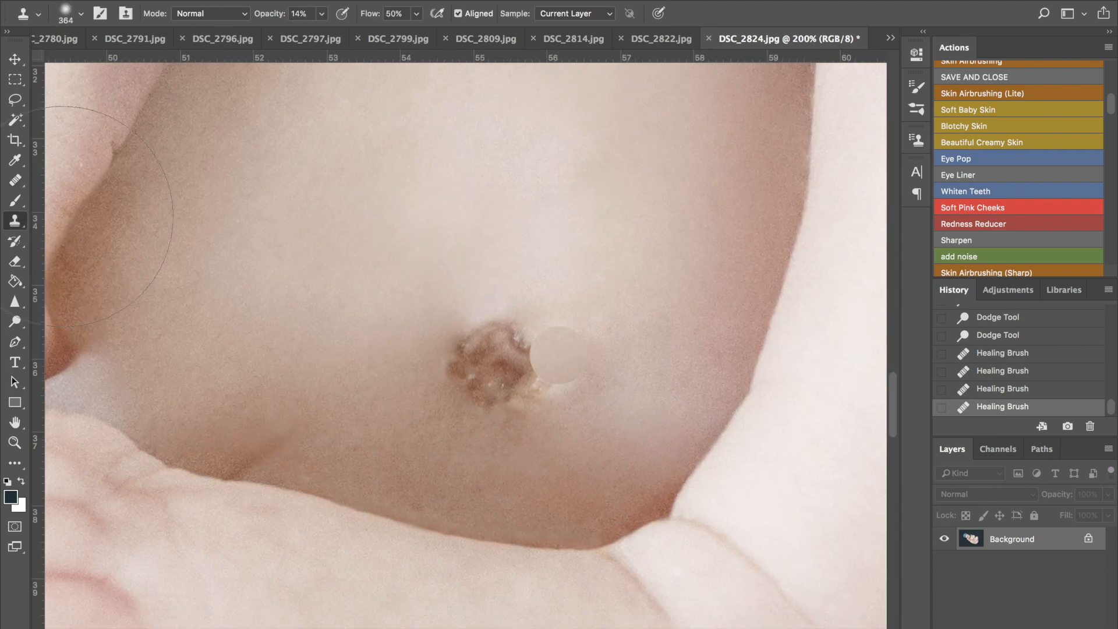
left_click(81, 14)
left_click(95, 60)
left_click(473, 299)
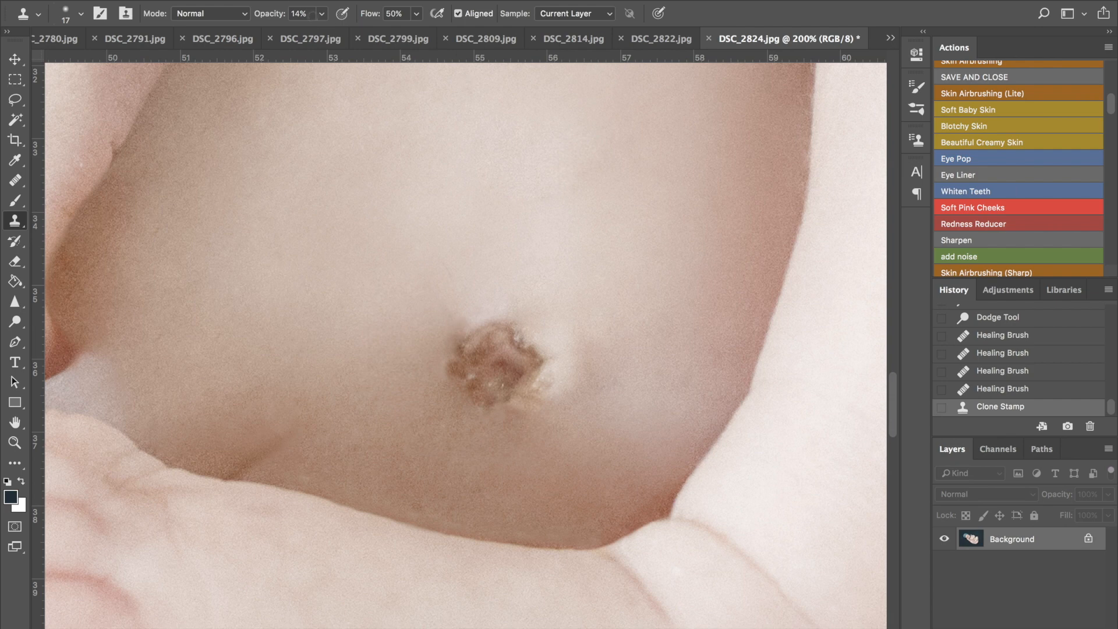
left_click(322, 14)
left_click(482, 307, "alt")
left_click_drag(465, 327, 452, 343)
left_click(1001, 372)
left_click(1001, 354)
left_click(487, 306, "alt")
key("j")
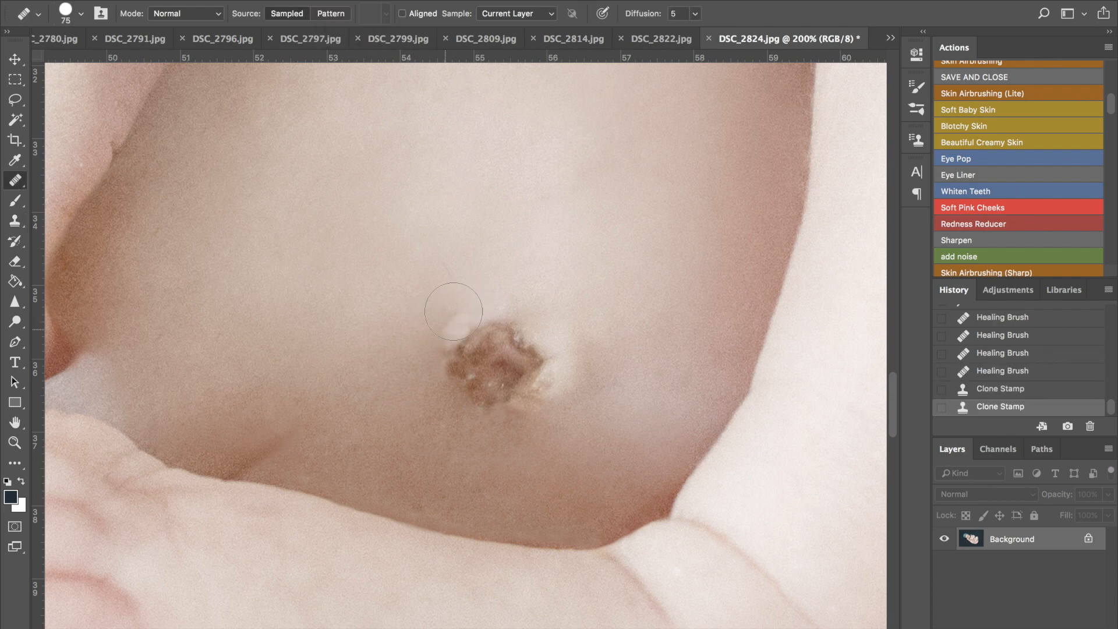
left_click(613, 301)
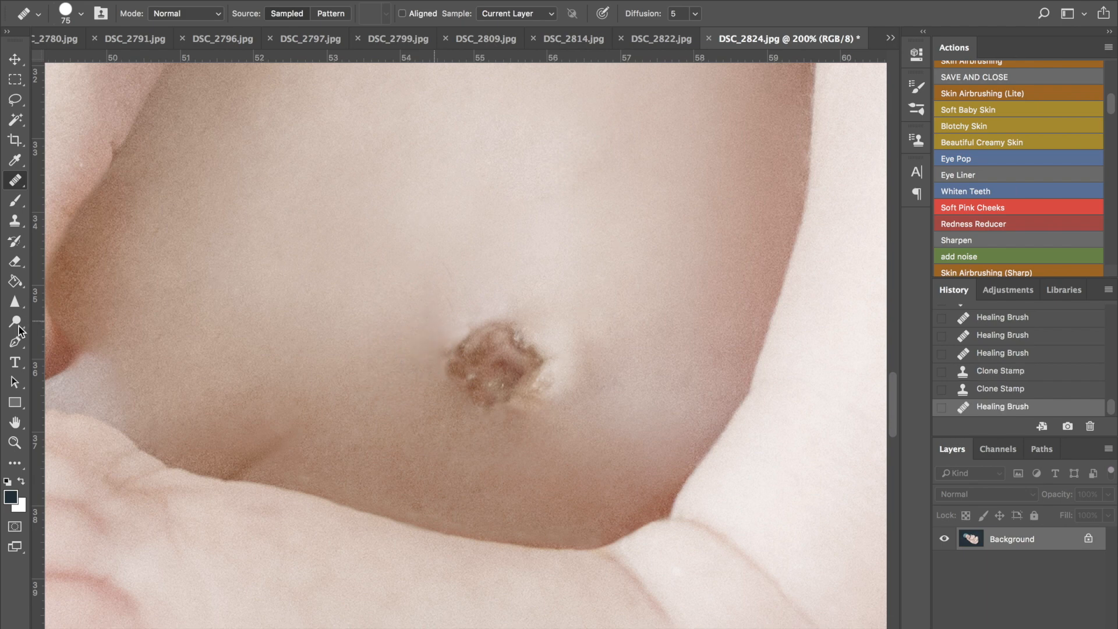
Burn the midtones of the pale skin just outside the navel with a 68 px brush at 14% exposure
left_click(15, 322)
left_click(81, 14)
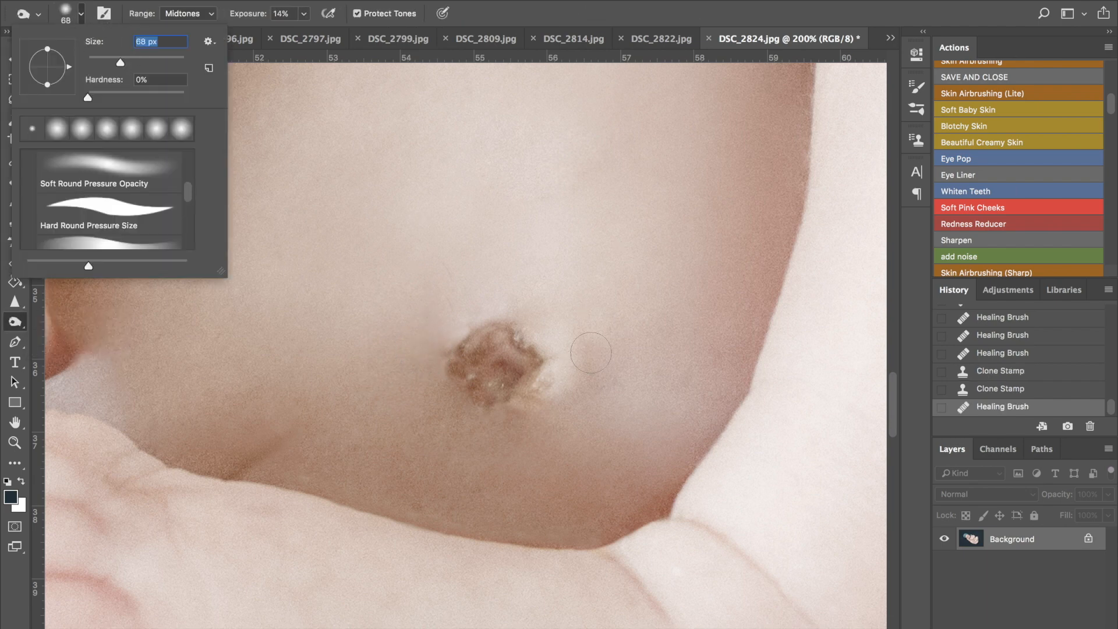
left_click_drag(561, 406, 592, 370)
Dodge the midtones along the navel's darker edges with a 35 px brush at 30% exposure
right_click(15, 322)
left_click(80, 320)
left_click(81, 13)
left_click_drag(137, 62, 396, 294)
type("35")
key("Return")
left_click_drag(448, 332, 460, 367)
left_click_drag(507, 401, 542, 391)
mouse_move(448, 385)
left_mouse_down()
mouse_move(489, 419)
mouse_move(512, 412)
left_mouse_up()
key("super+minus")
key("super+minus")
key("super+minus")
key("super+minus")
key("super+minus")
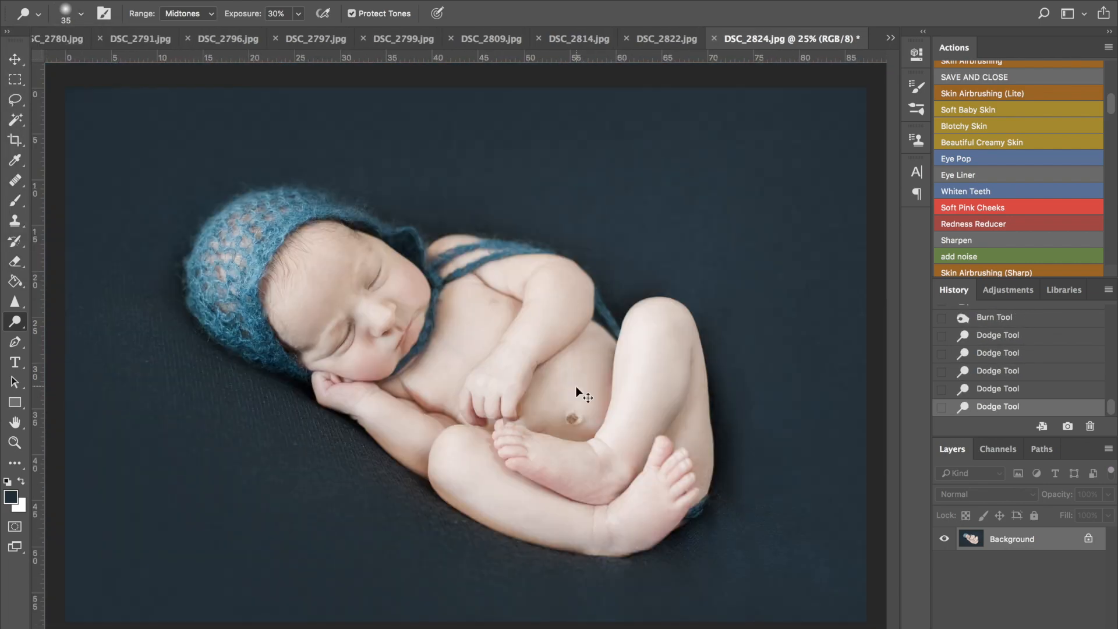
Set the Healing Brush size to 28 px for detailed retouching inside the navel
key("super+equal")
key("super+equal")
key("super+equal")
key("super+equal")
mouse_move(866, 298)
left_mouse_down()
mouse_move(646, 134)
mouse_move(536, 77)
left_mouse_up()
key("super+equal")
key("super+equal")
left_click_drag(788, 347, 605, 289)
left_click(15, 181)
left_click(77, 15)
left_click(45, 54)
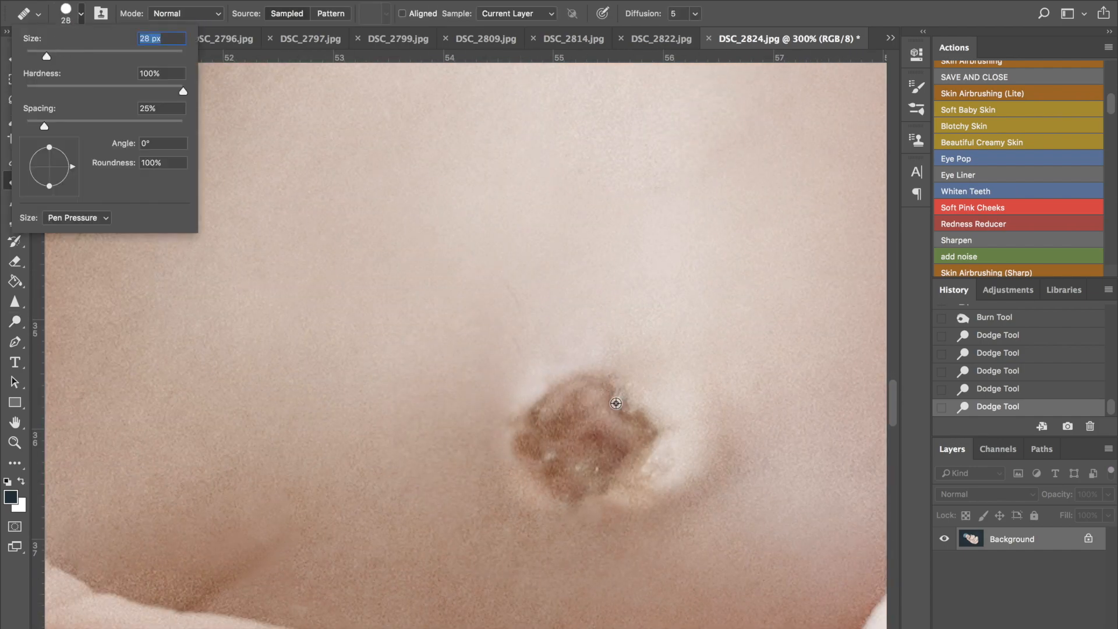
Try to heal the bright specks at the navel's upper-right edge with skin sampled from the belly above
left_click(570, 319, "alt")
left_click_drag(619, 401, 631, 408)
left_click(622, 404)
key("super+alt+z")
key("super+alt+z")
Heal the bright specks in the navel with the 28 px brush, sampling the darker skin inside it
left_click(631, 417, "alt")
left_click(628, 410)
left_click(623, 403)
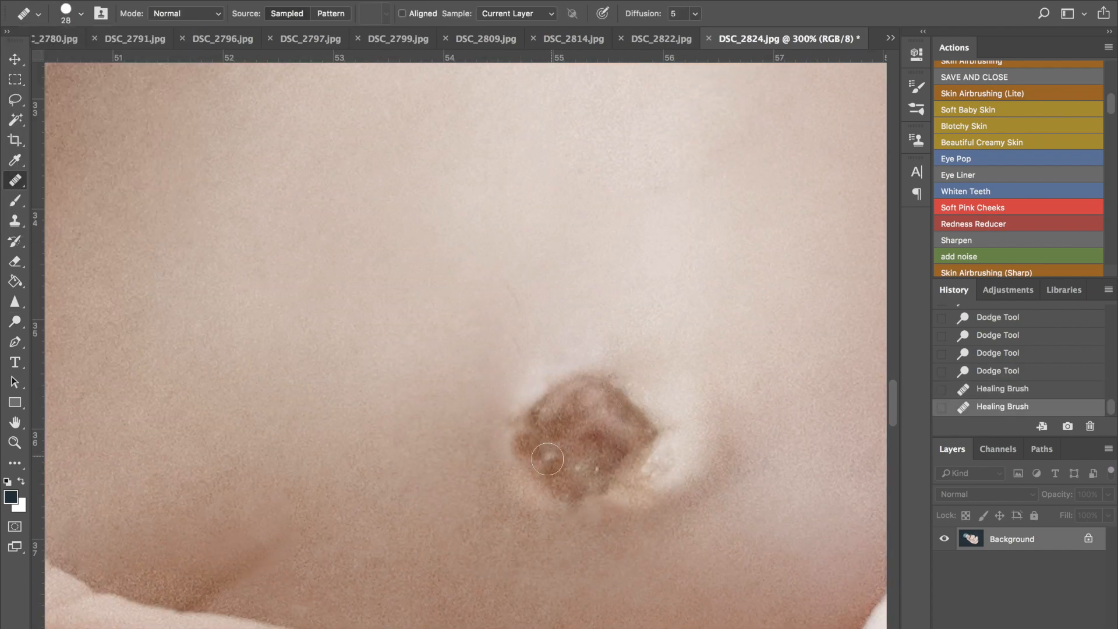
left_click(577, 463)
left_click(560, 428)
Examine the retouched navel and belly in a wider view of the baby
key("super+minus")
key("super+minus")
key("super+minus")
key("super+minus")
key("super+minus")
key("super+minus")
key("super+minus")
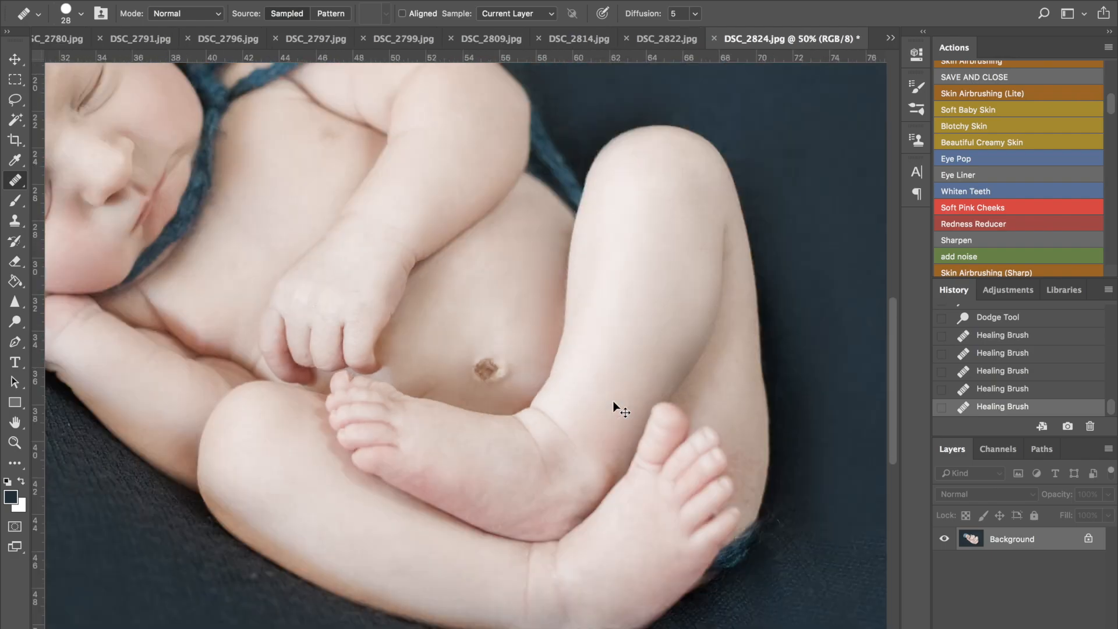
key("super+plus")
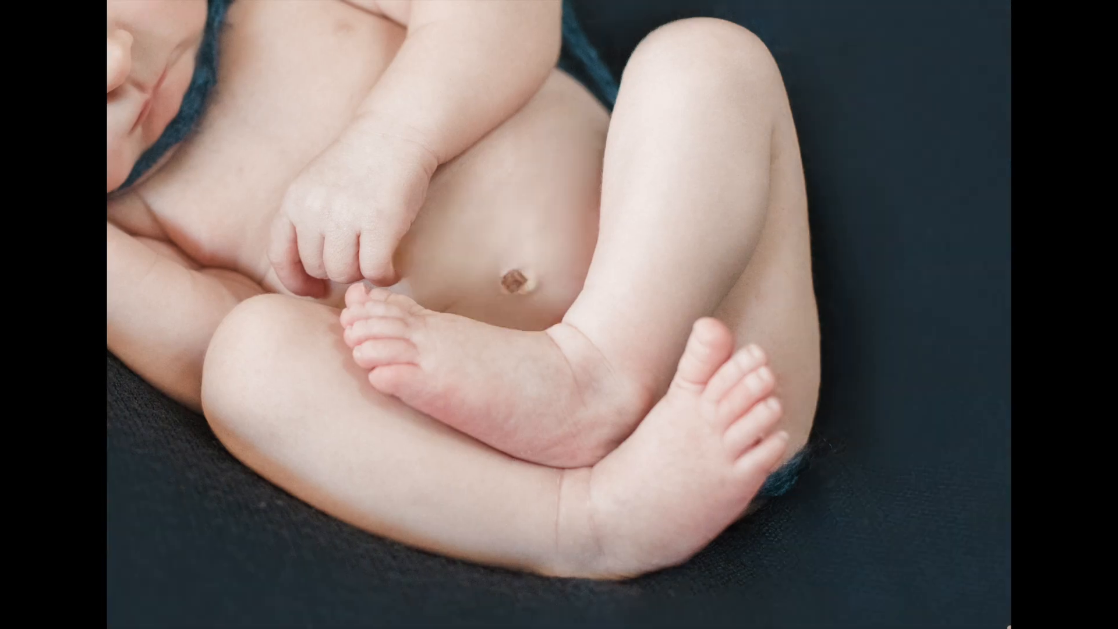